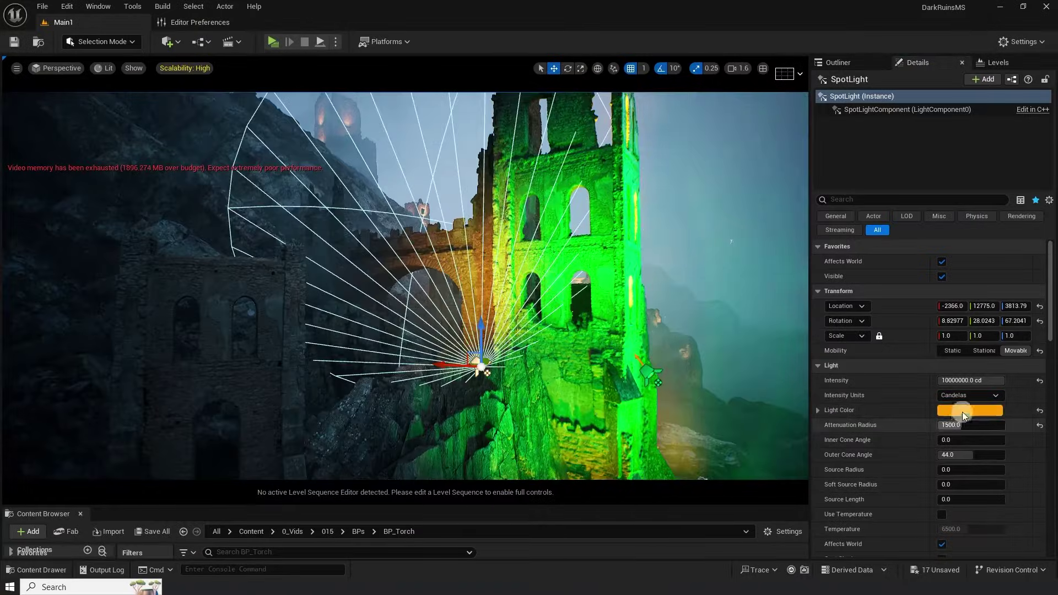
Paste the copied green light colour onto the orange spotlight beside the ruined tower.
{"action": "right_click", "coordinate": [962, 410]}
{"action": "left_click", "coordinate": [953, 472]}
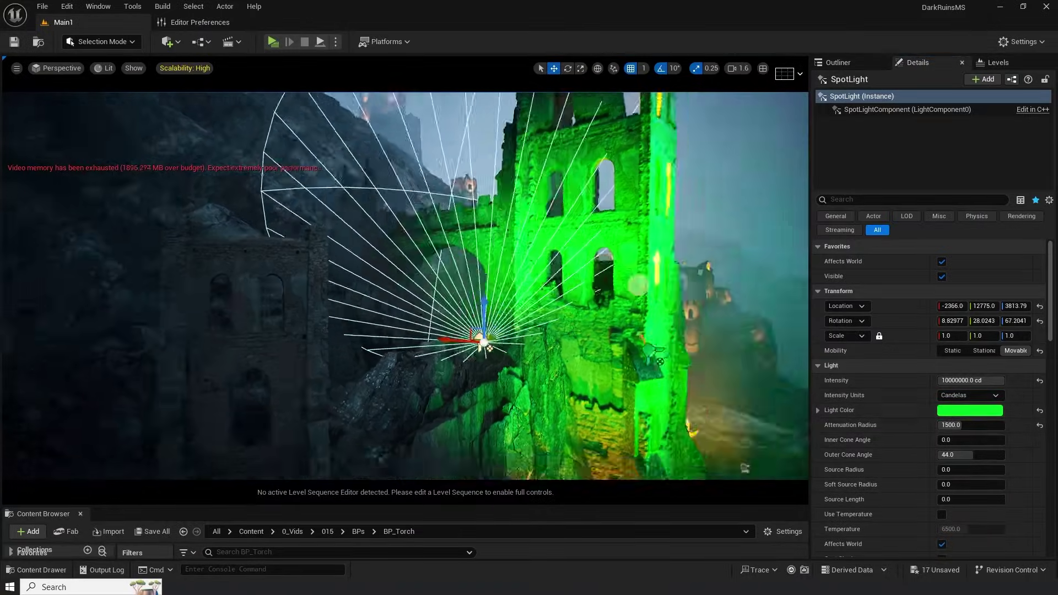
{"action": "right_click_drag", "start_coordinate": [778, 216], "coordinate": [738, 220]}
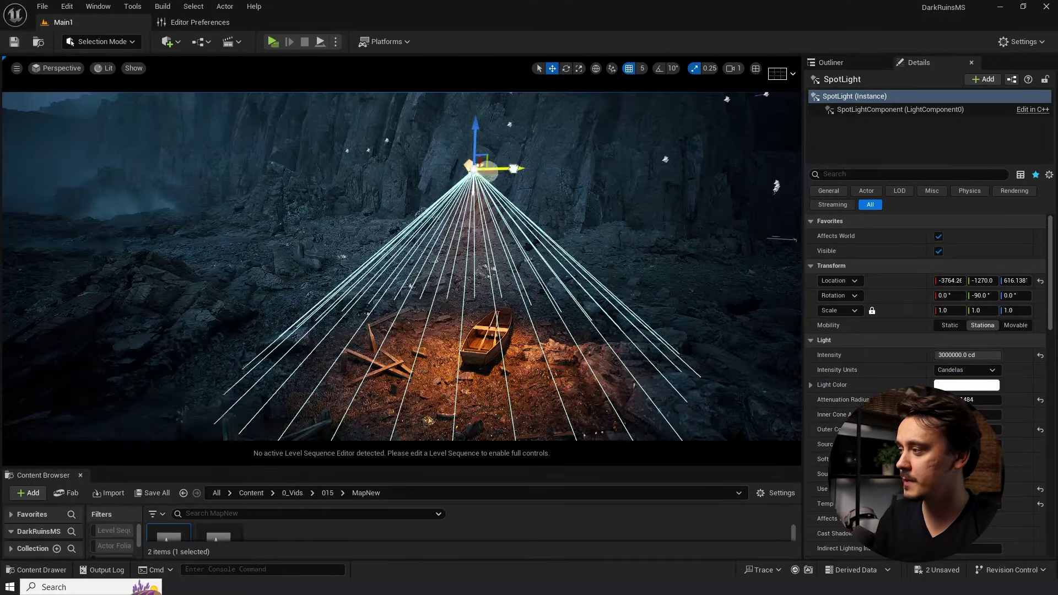
Duplicate the spotlight above the rowing boat along the Y axis, placing the copy at about Y -2055.
{"action": "left_click_drag", "start_coordinate": [513, 168], "coordinate": [332, 172], "text": "alt"}
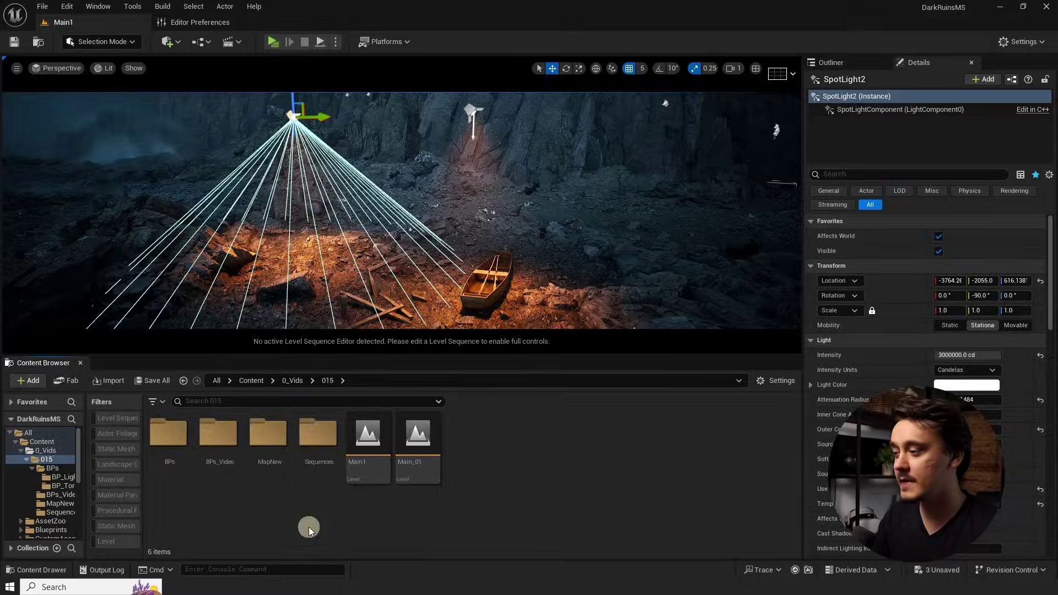
Create an Actor Blueprint Class named BP_SpotLIght in the BPs_Video folder.
{"action": "double_click", "coordinate": [220, 452]}
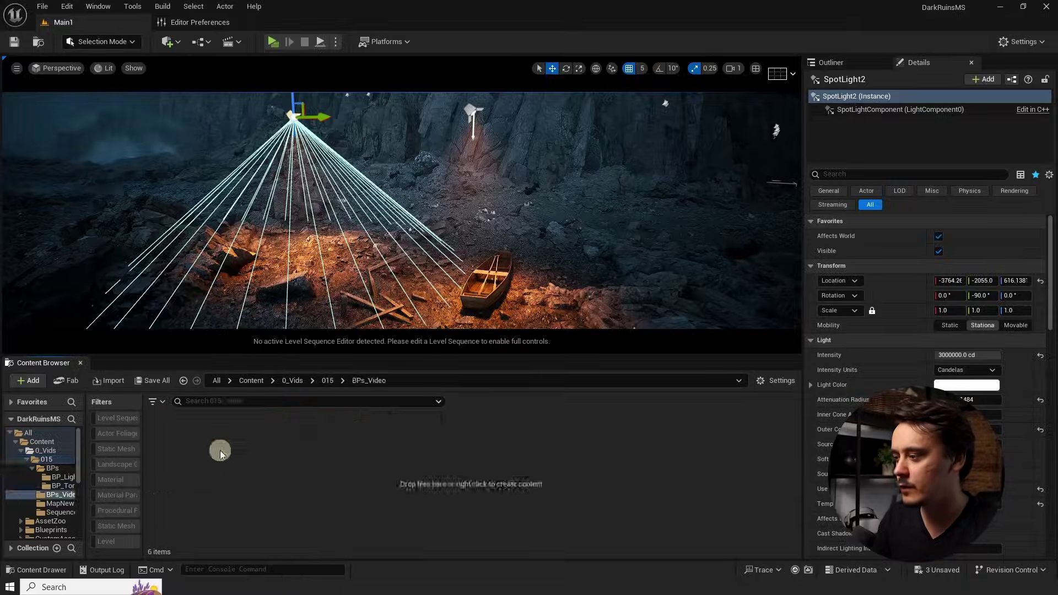
{"action": "right_click", "coordinate": [254, 469]}
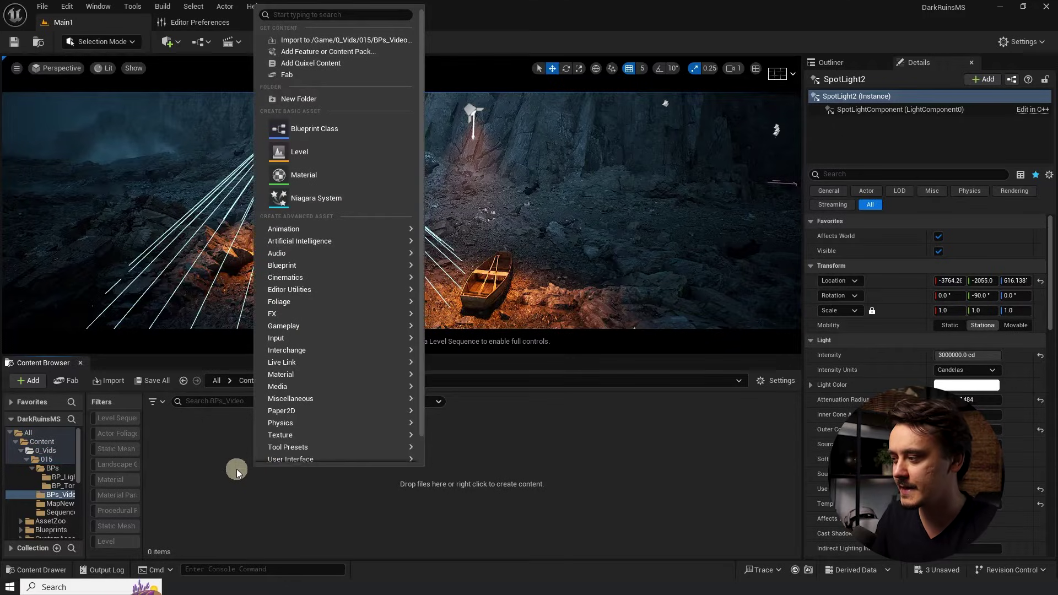
{"action": "mouse_move", "coordinate": [331, 459]}
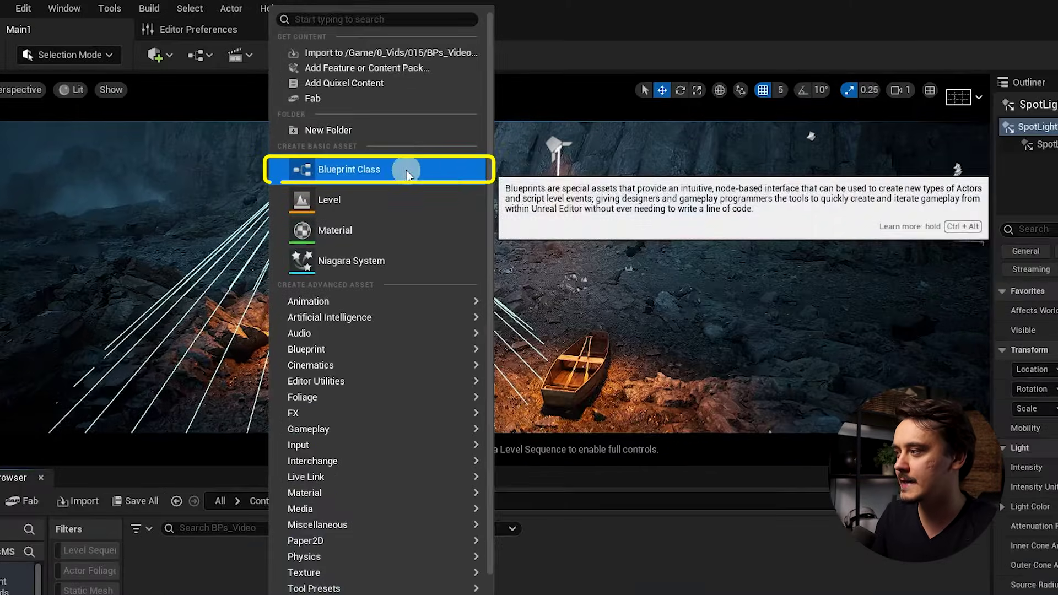
{"action": "left_click", "coordinate": [408, 171]}
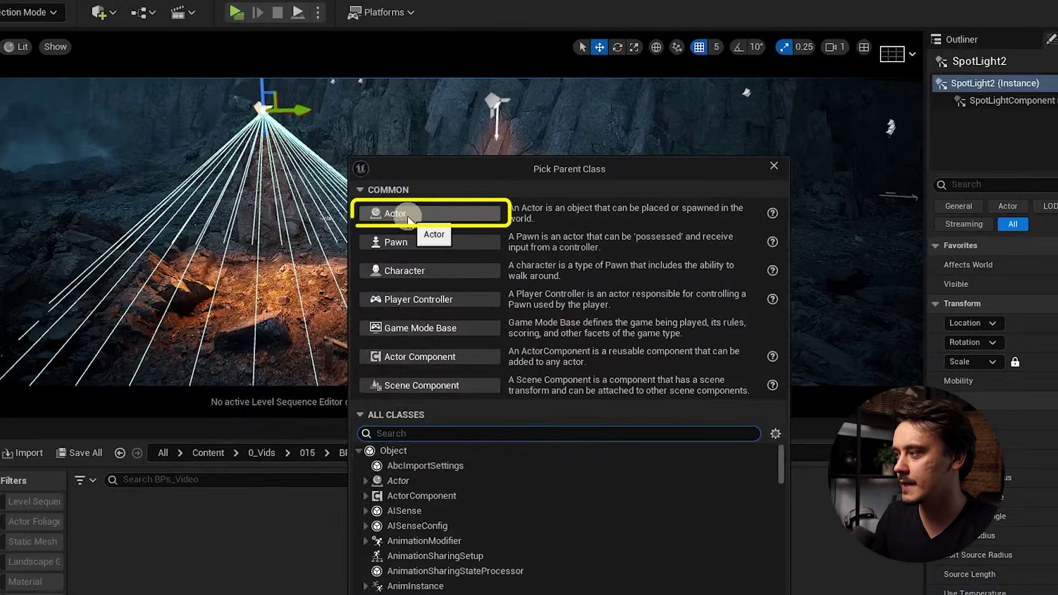
{"action": "left_click", "coordinate": [408, 217]}
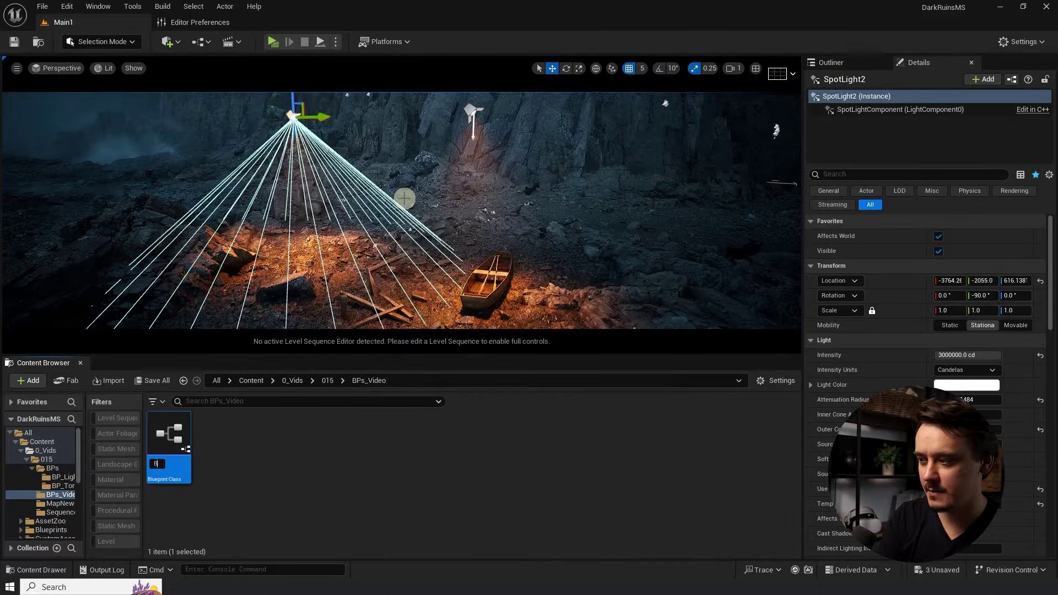
{"action": "type", "text": "BP?"}
{"action": "key", "text": "BackSpace"}
{"action": "type", "text": "_Spot"}
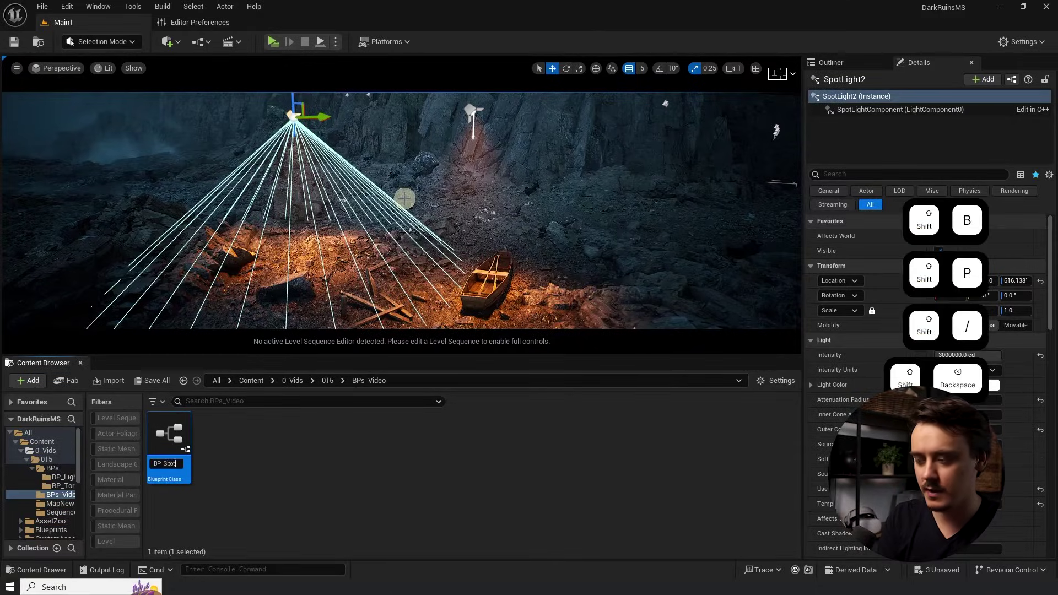
{"action": "type", "text": "Light"}
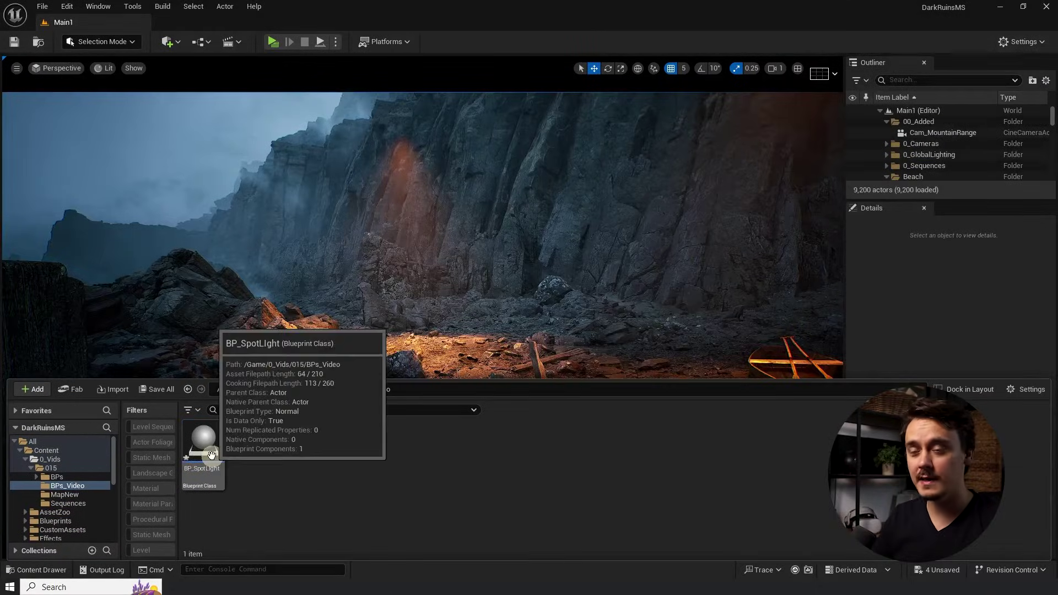
Open the BP_SpotLIght blueprint and add a Spot Light component.
{"action": "double_click", "coordinate": [212, 455]}
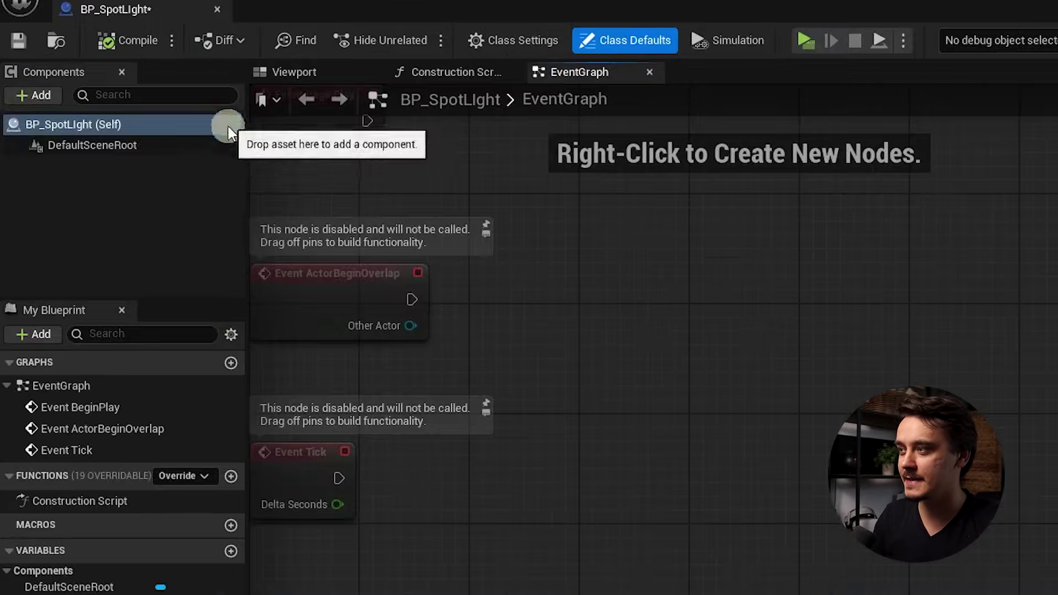
{"action": "left_click", "coordinate": [40, 96]}
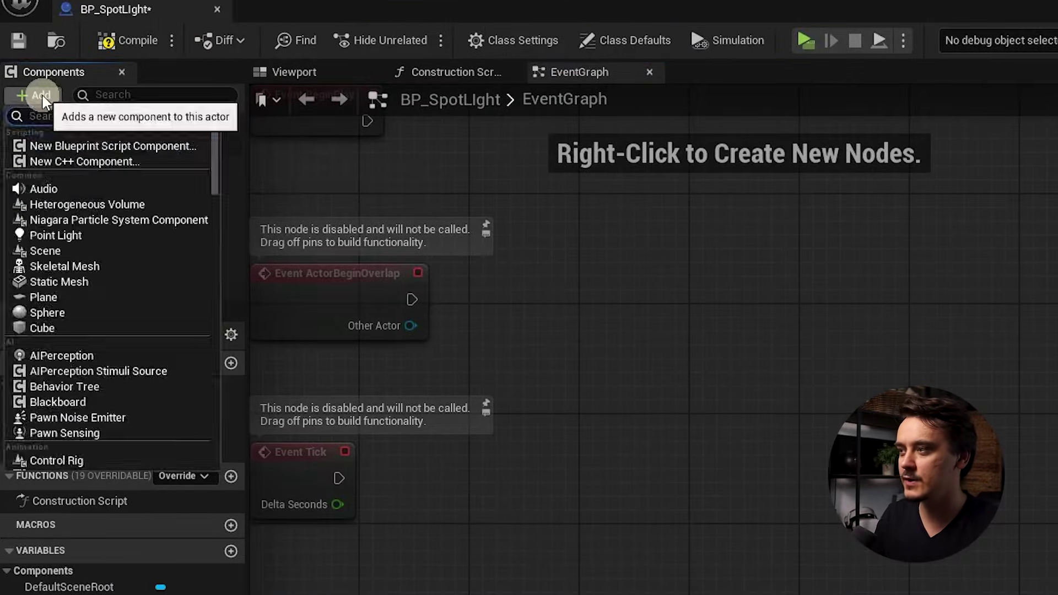
{"action": "type", "text": "spot"}
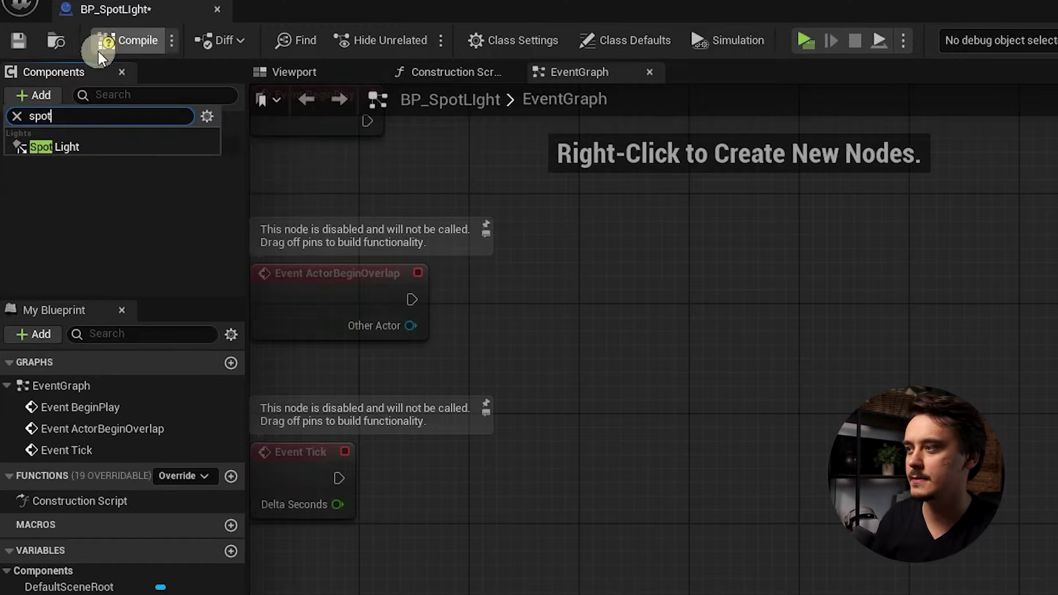
{"action": "left_click", "coordinate": [97, 146]}
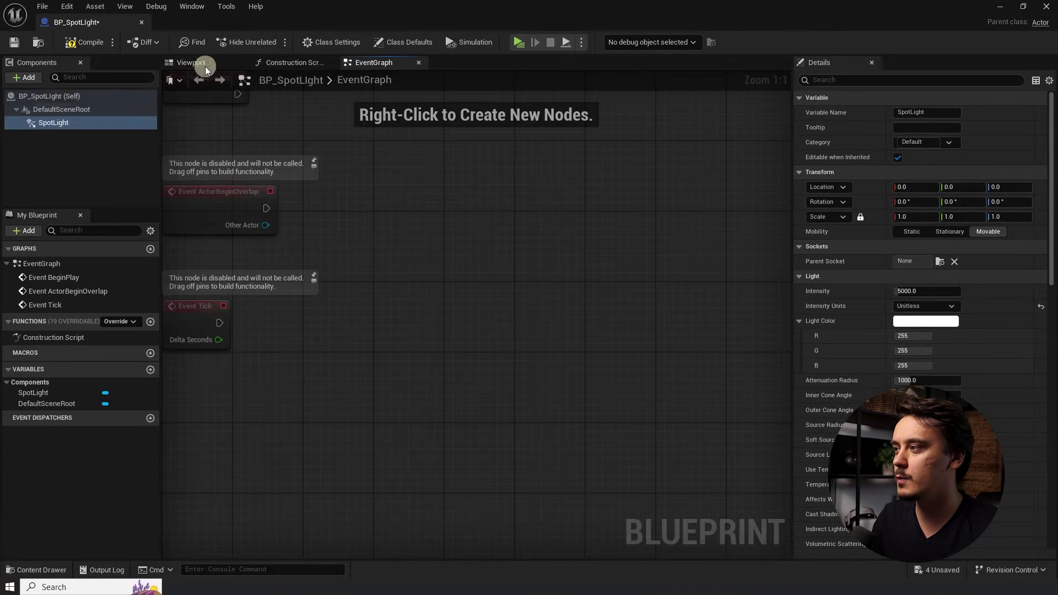
Rotate the SpotLight component to -90° so it points straight down, and raise it about 95 units above the scene root.
{"action": "left_click", "coordinate": [258, 81]}
{"action": "left_click_drag", "start_coordinate": [524, 333], "coordinate": [469, 326]}
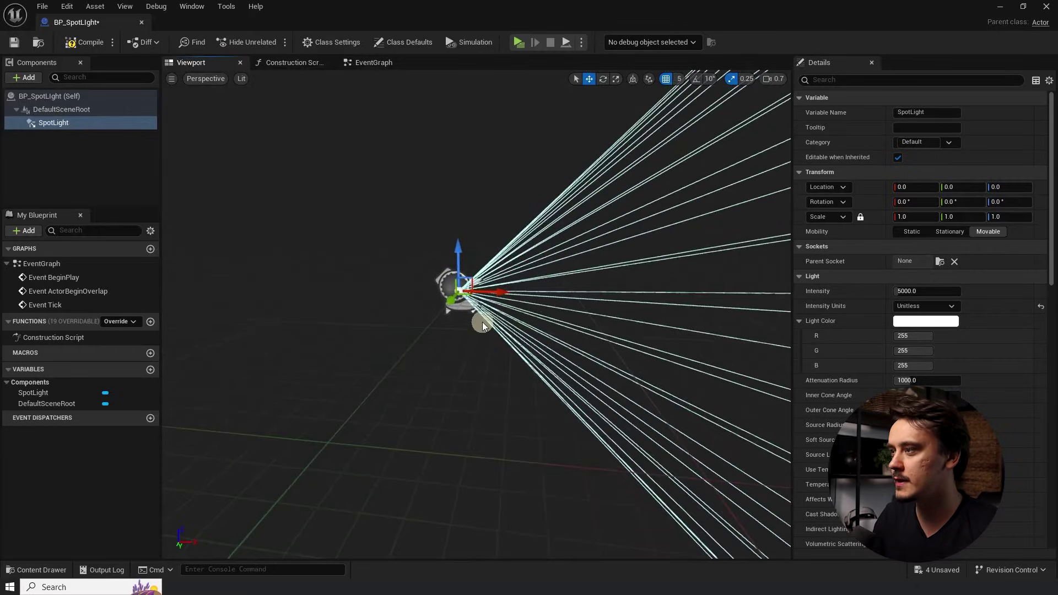
{"action": "key", "text": "e"}
{"action": "left_click_drag", "start_coordinate": [500, 248], "coordinate": [537, 368]}
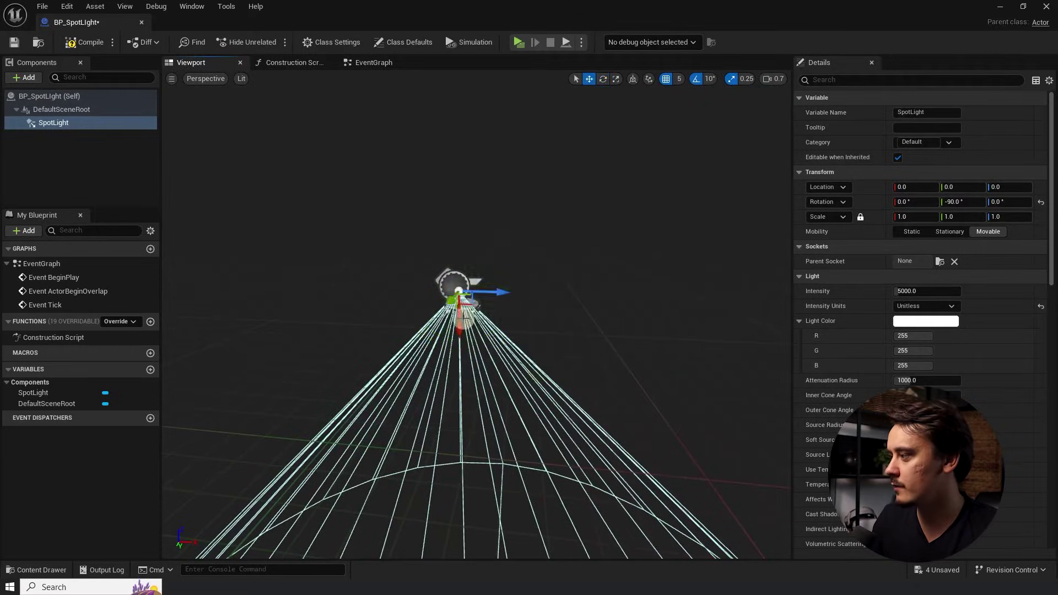
{"action": "left_click_drag", "start_coordinate": [461, 325], "coordinate": [478, 62]}
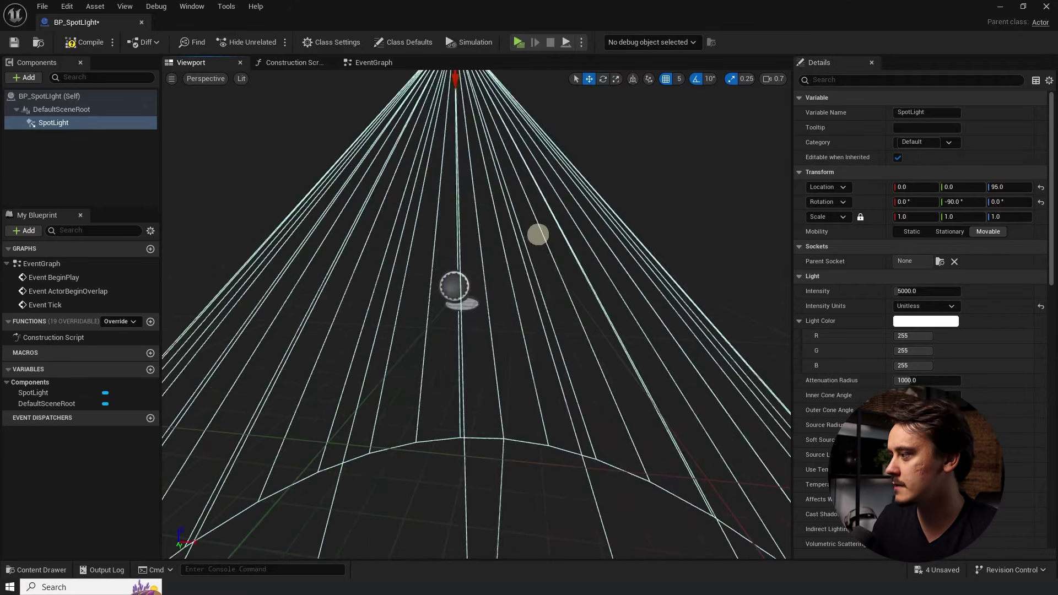
{"action": "scroll", "coordinate": [477, 314], "scroll_direction": "down", "scroll_amount": 4}
Compile and save the BP_SpotLIght blueprint, and return to the level.
{"action": "left_click", "coordinate": [84, 42]}
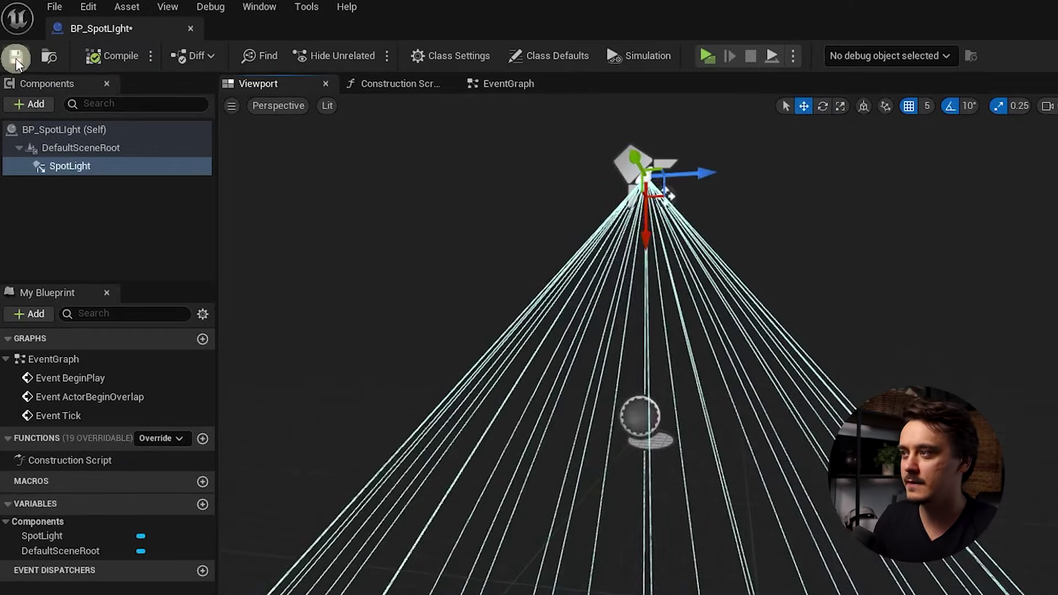
{"action": "left_click", "coordinate": [15, 57]}
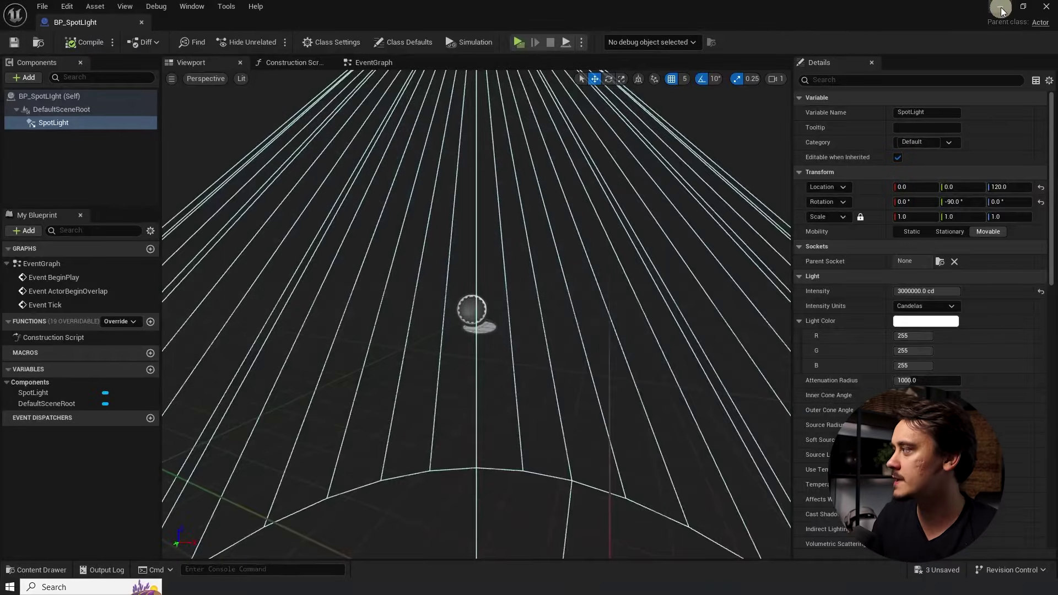
{"action": "left_click", "coordinate": [1000, 9]}
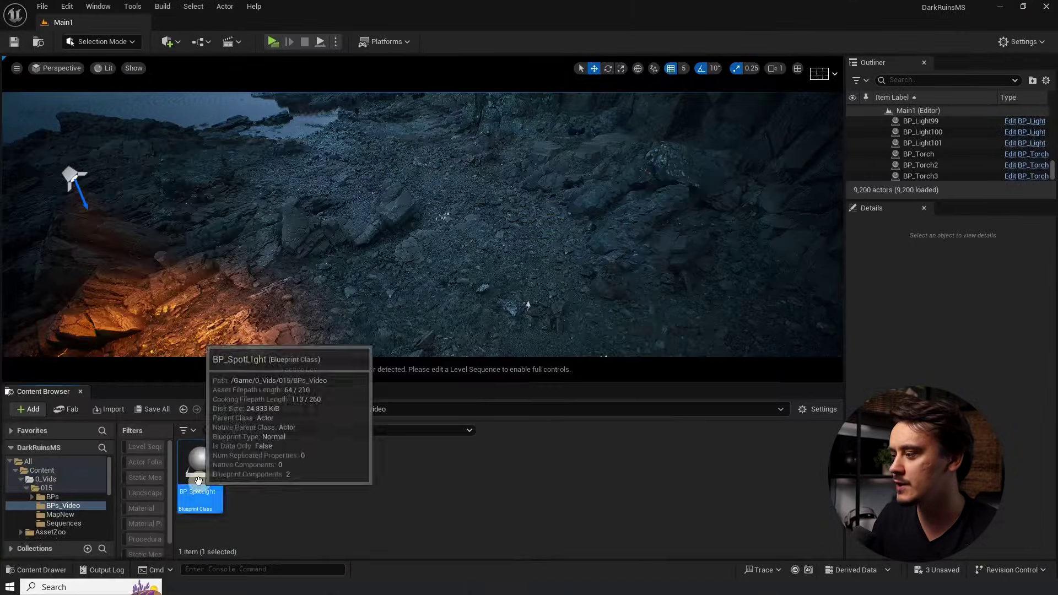
Place a BP_SpotLIght instance over the rocky beach at about -2700, -2510, 460.
{"action": "left_click_drag", "start_coordinate": [463, 247], "coordinate": [472, 146]}
{"action": "right_click_drag", "start_coordinate": [472, 146], "coordinate": [485, 254]}
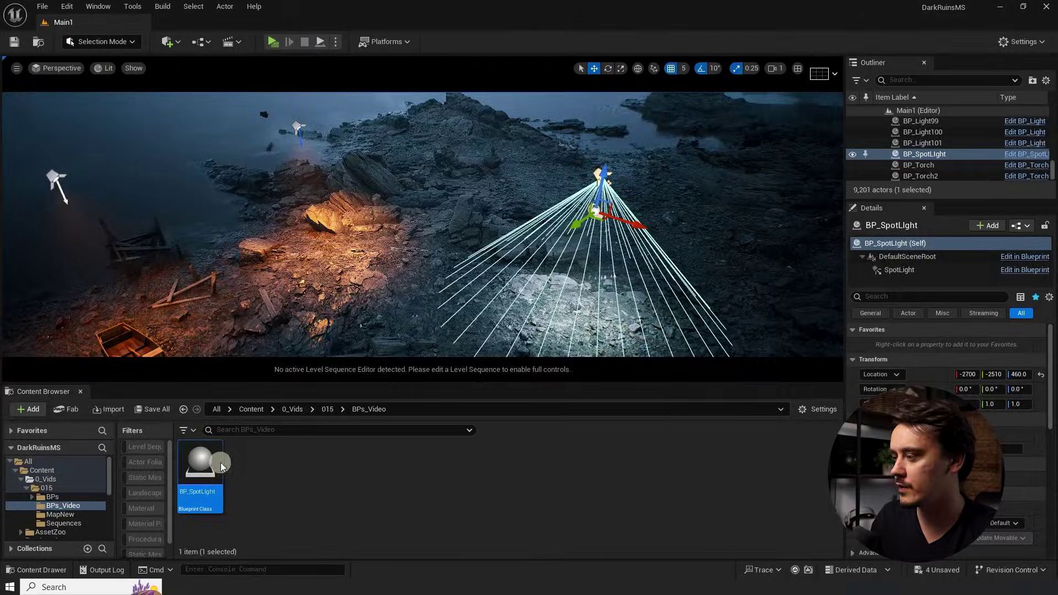
Open the BP_SpotLIght blueprint with its SpotLight component selected and show its details beside the level view.
{"action": "double_click", "coordinate": [215, 468]}
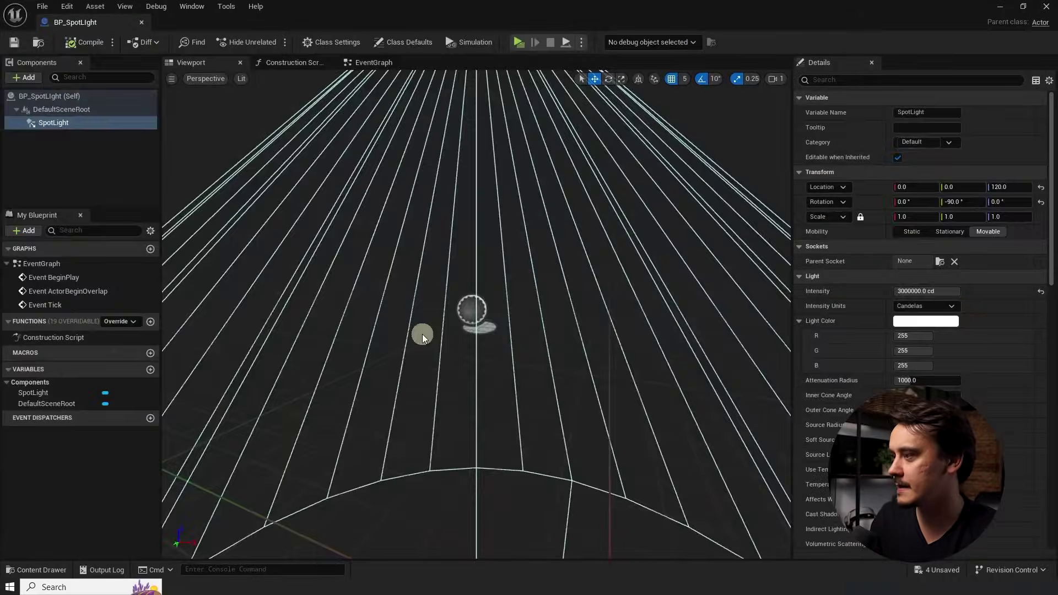
{"action": "left_click", "coordinate": [54, 123]}
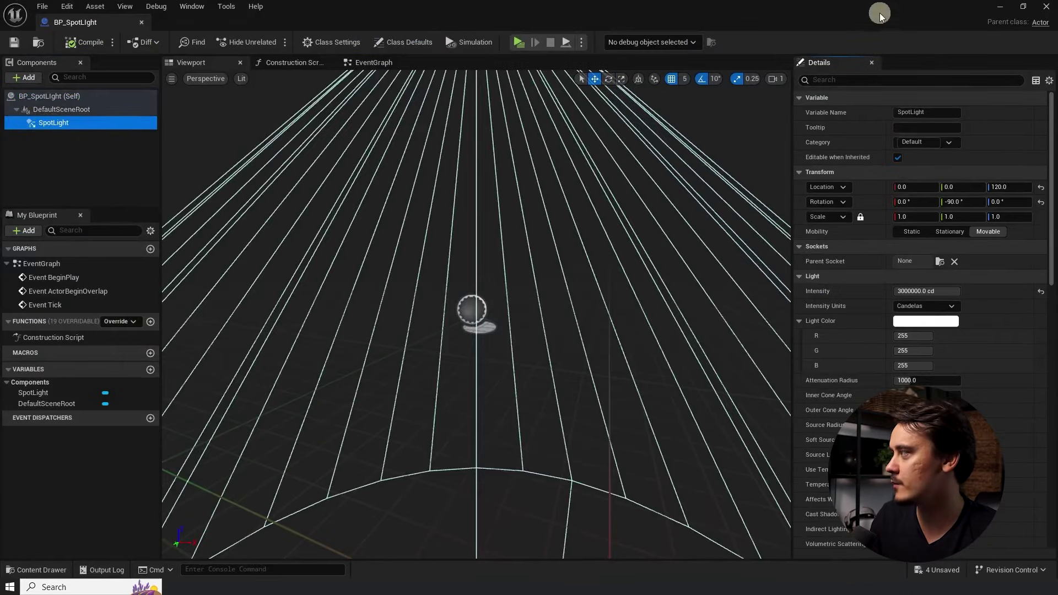
{"action": "left_click_drag", "start_coordinate": [880, 17], "coordinate": [302, 44]}
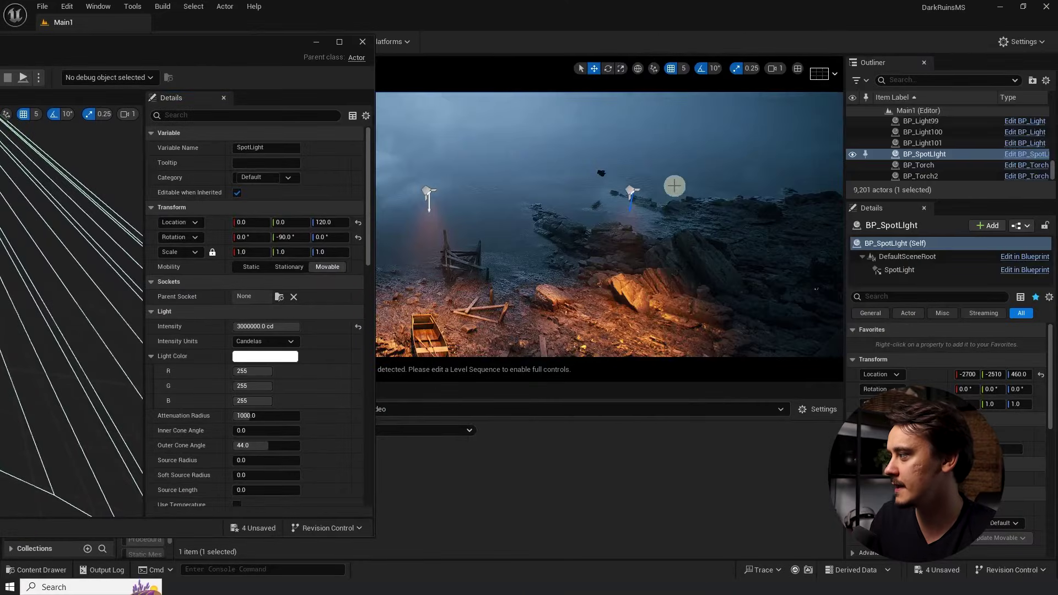
{"action": "left_click", "coordinate": [628, 190]}
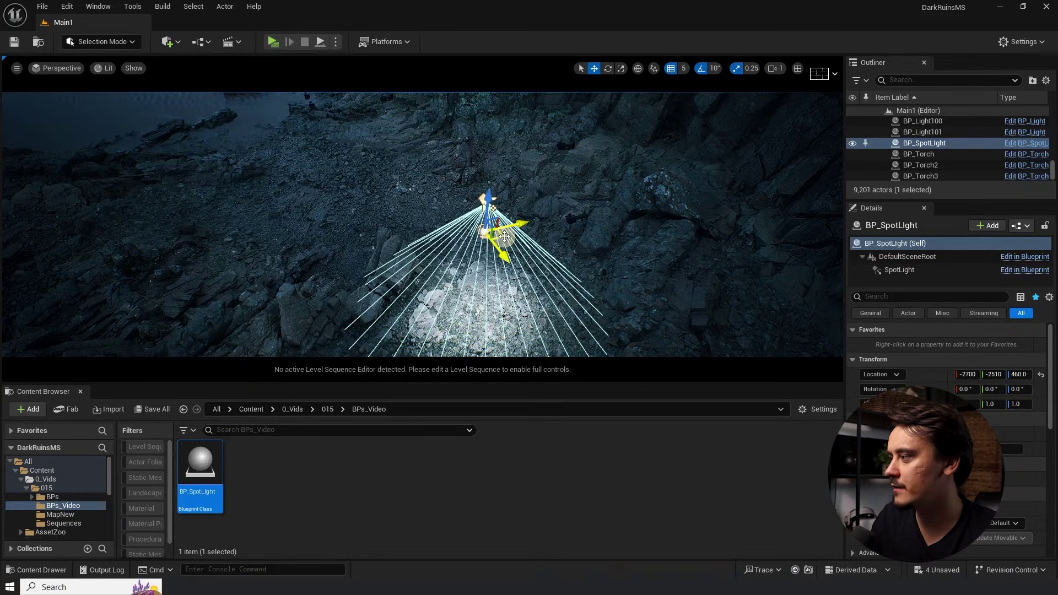
Duplicate the BP_SpotLIght instance across the rocks and open its blueprint beside the level view.
{"action": "left_click_drag", "start_coordinate": [504, 237], "coordinate": [317, 129], "text": "alt"}
{"action": "key", "text": "ctrl+e"}
{"action": "left_click_drag", "start_coordinate": [328, 44], "coordinate": [88, 51]}
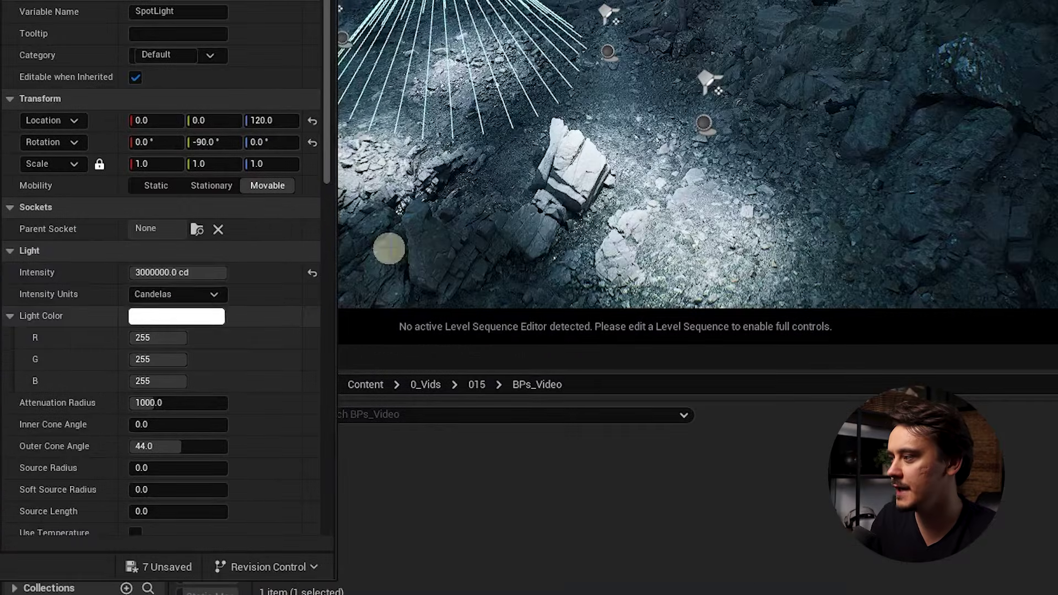
Try a magenta light colour on the blueprint's SpotLight component.
{"action": "left_click", "coordinate": [186, 322]}
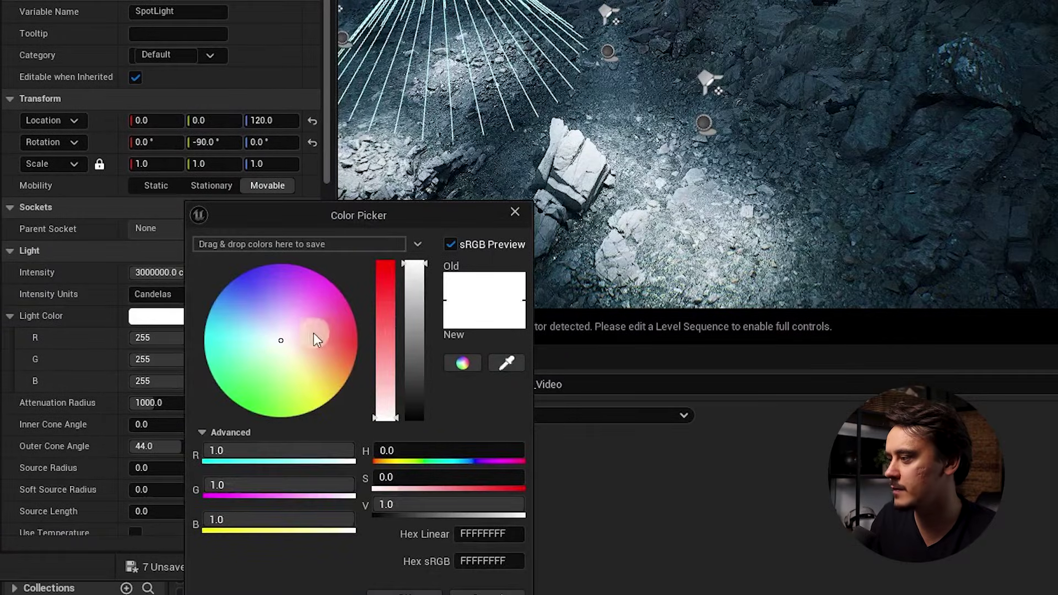
{"action": "left_click_drag", "start_coordinate": [313, 337], "coordinate": [384, 299]}
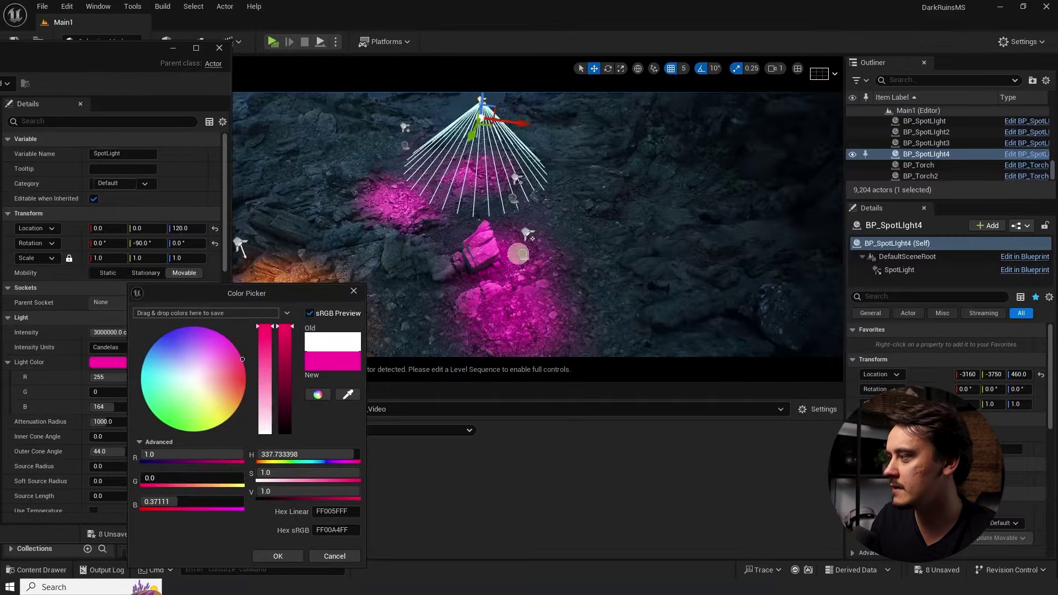
{"action": "right_click_drag", "start_coordinate": [518, 254], "coordinate": [532, 252]}
{"action": "mouse_move", "coordinate": [194, 349]}
{"action": "left_mouse_down"}
{"action": "mouse_move", "coordinate": [117, 369]}
{"action": "mouse_move", "coordinate": [238, 441]}
{"action": "mouse_move", "coordinate": [170, 352]}
{"action": "mouse_move", "coordinate": [199, 350]}
{"action": "left_mouse_up"}
{"action": "left_click", "coordinate": [335, 556]}
Set the SpotLight component's intensity to 6000000 cd, attenuation radius to about 1296, inner cone angle to 10.48 and outer cone angle to about 48.4.
{"action": "left_click", "coordinate": [103, 334]}
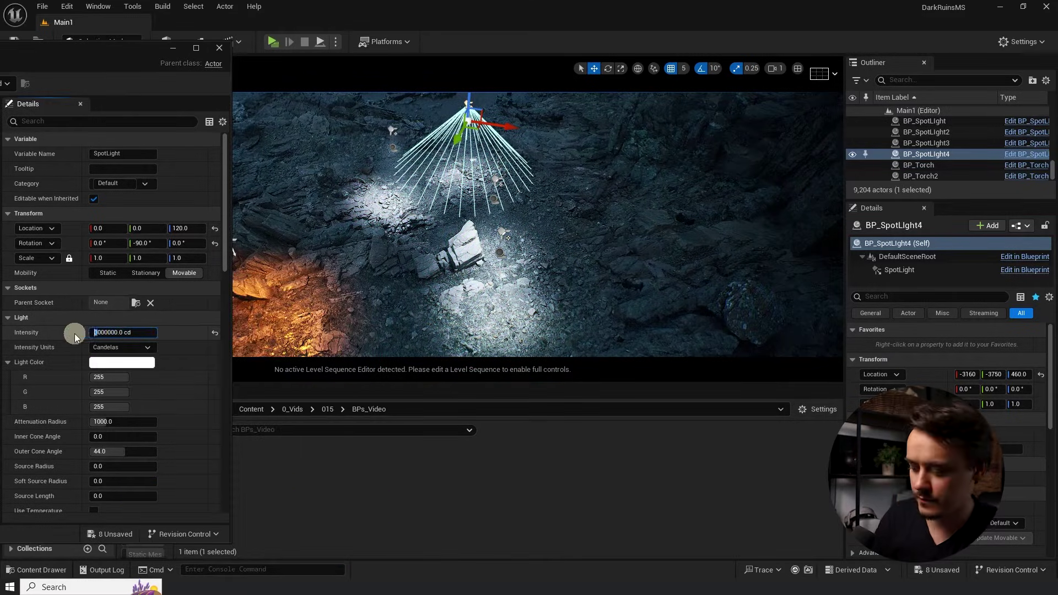
{"action": "type", "text": "6"}
{"action": "key", "text": "Return"}
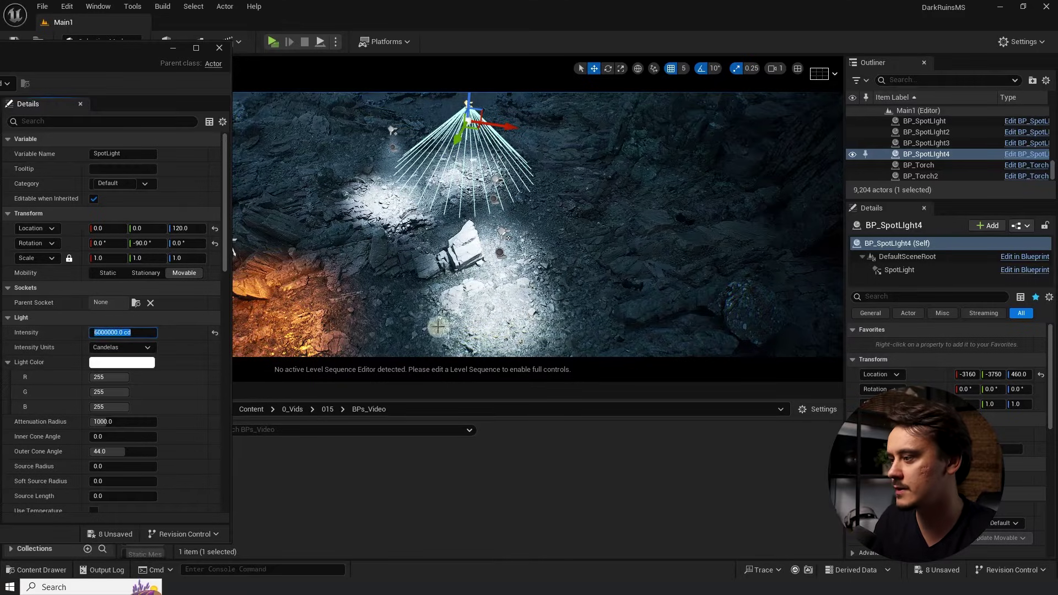
{"action": "mouse_move", "coordinate": [130, 421]}
{"action": "left_mouse_down"}
{"action": "mouse_move", "coordinate": [107, 423]}
{"action": "mouse_move", "coordinate": [147, 434]}
{"action": "mouse_move", "coordinate": [125, 435]}
{"action": "left_mouse_up"}
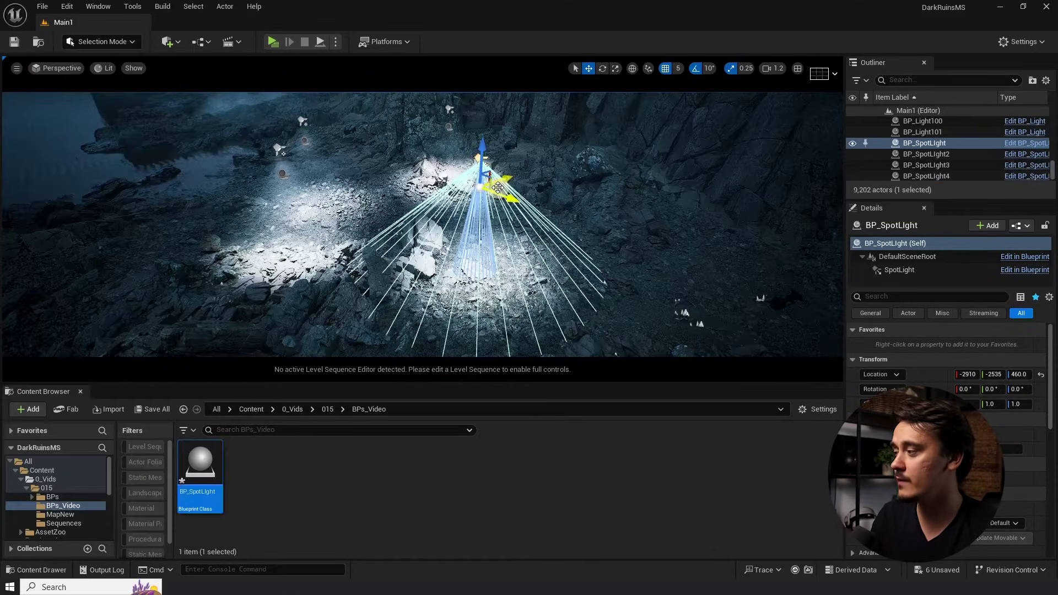
Move the first BP_SpotLIght instance across the ground to about X -2985, Y -2430.
{"action": "left_click_drag", "start_coordinate": [497, 187], "coordinate": [504, 198]}
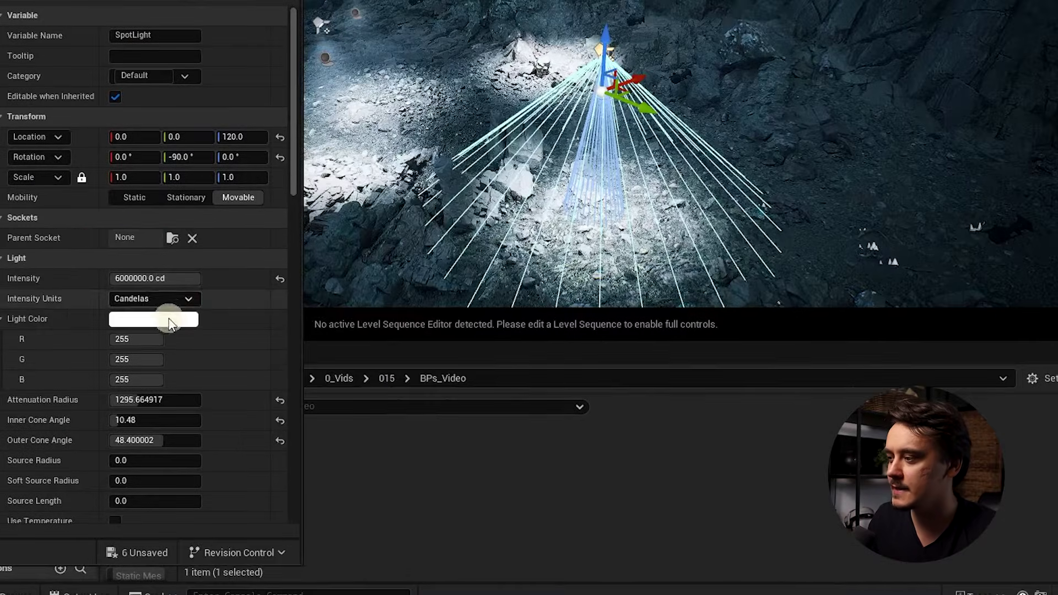
Set the blueprint SpotLight component's light colour to orange, hex sRGB FF9900FF.
{"action": "left_click", "coordinate": [158, 325]}
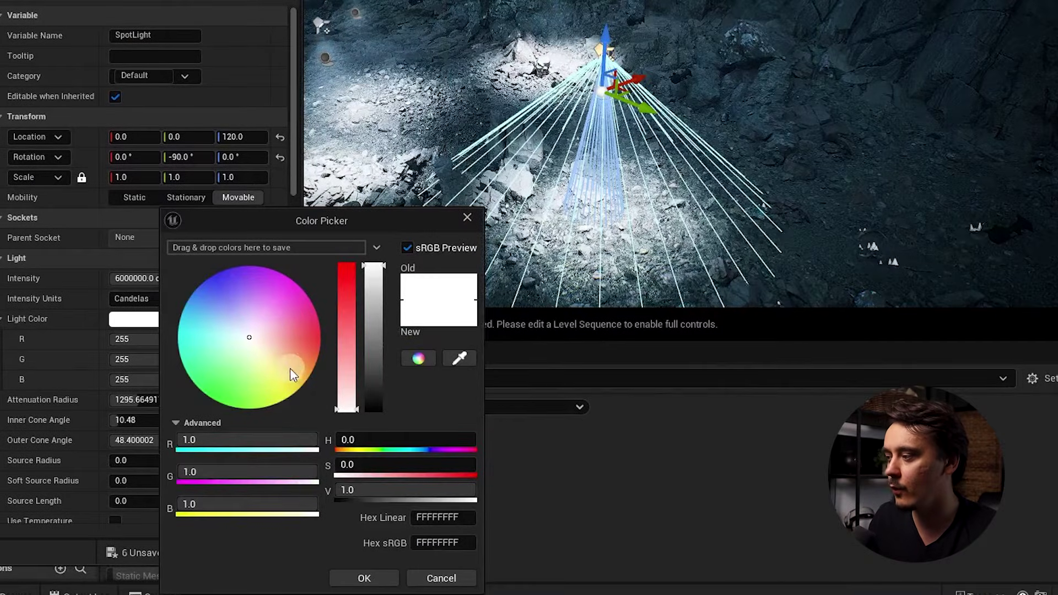
{"action": "left_click_drag", "start_coordinate": [290, 368], "coordinate": [304, 315]}
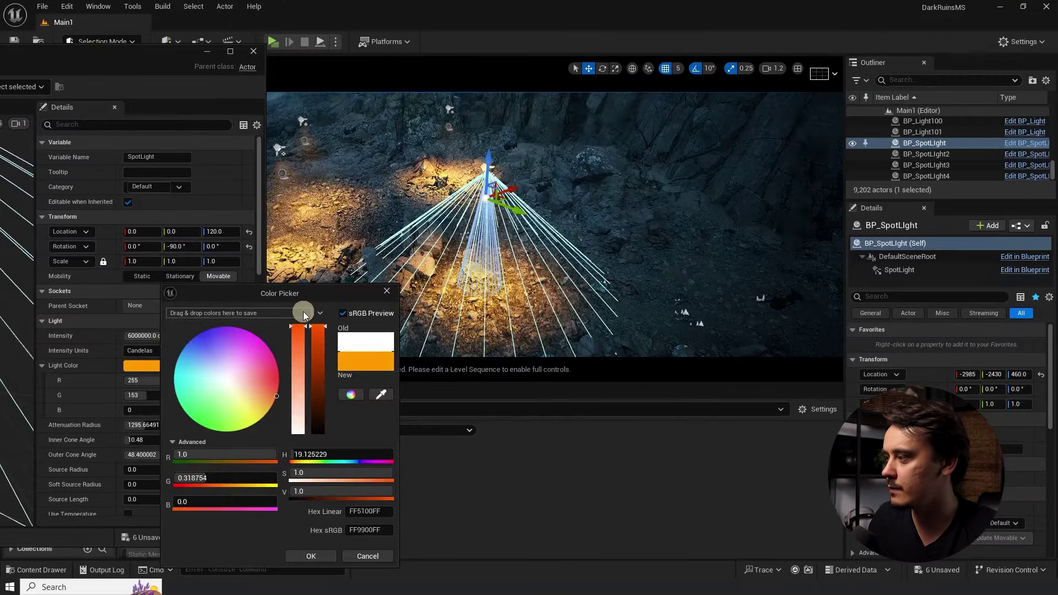
{"action": "left_click", "coordinate": [326, 550]}
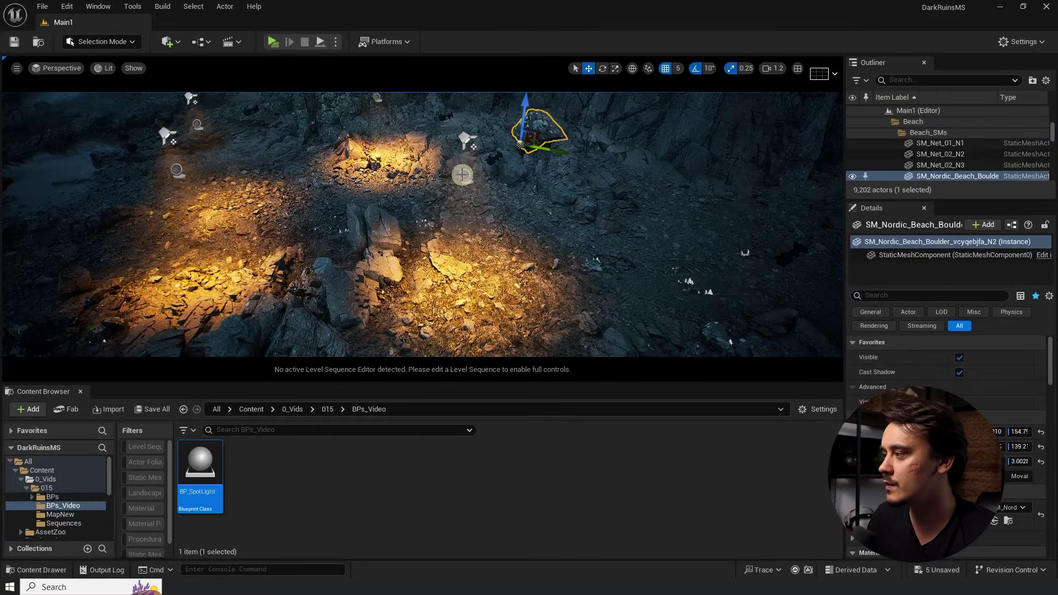
Change the light colour of the first BP_SpotLIght instance's SpotLight component to blue, hex sRGB 0031FFFF.
{"action": "left_click", "coordinate": [462, 174]}
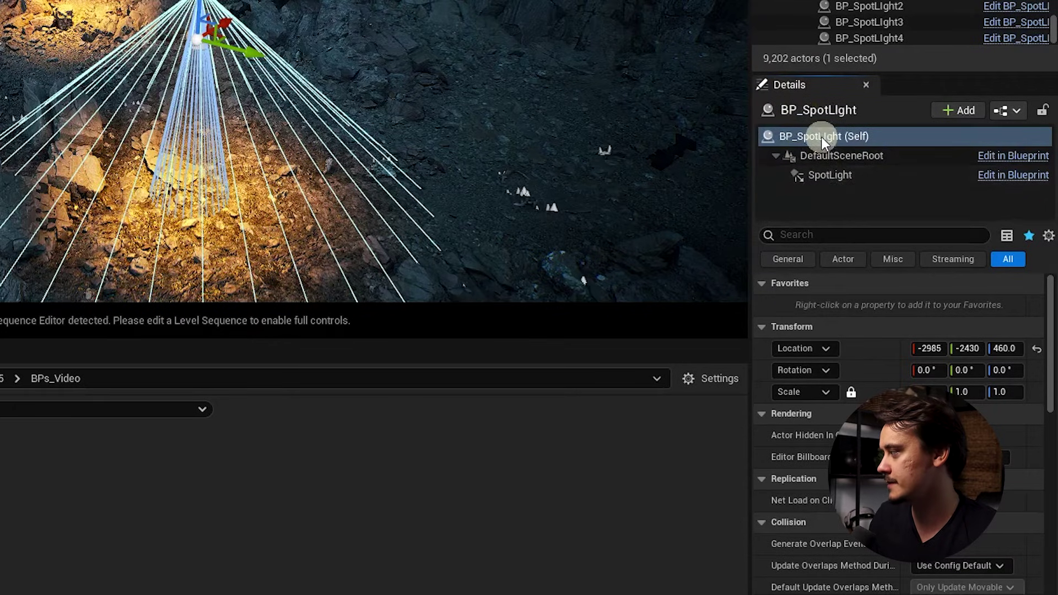
{"action": "left_click", "coordinate": [844, 175]}
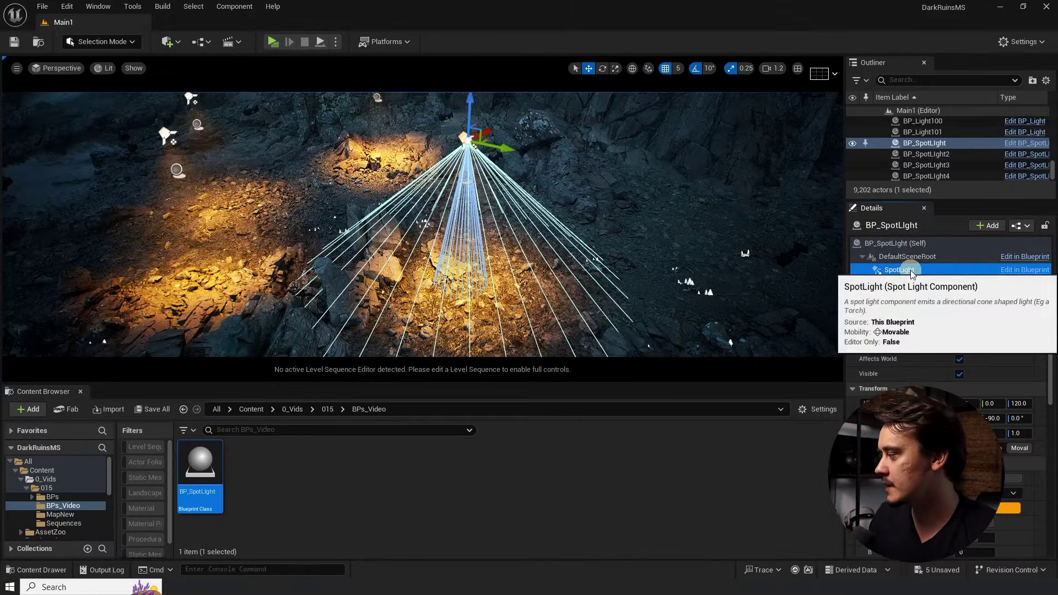
{"action": "left_click", "coordinate": [1009, 507]}
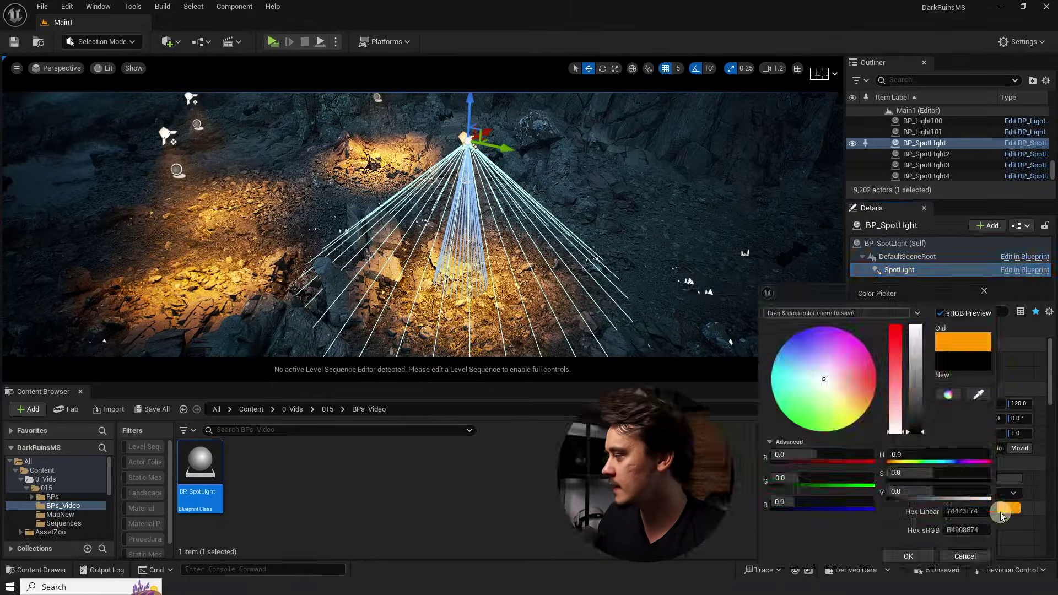
{"action": "left_click", "coordinate": [815, 344]}
{"action": "left_click", "coordinate": [795, 333]}
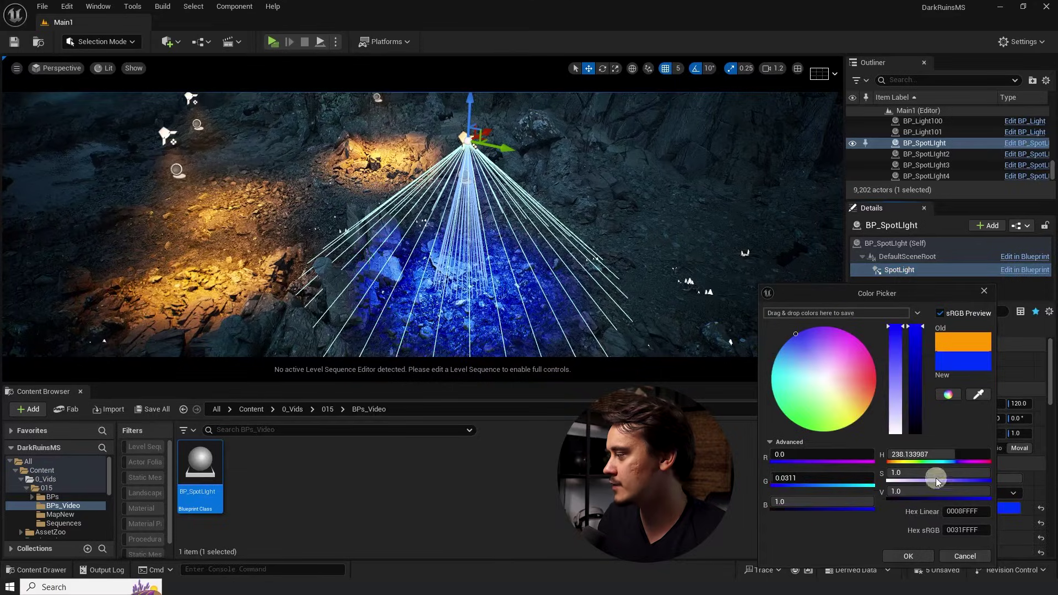
{"action": "left_click", "coordinate": [919, 555]}
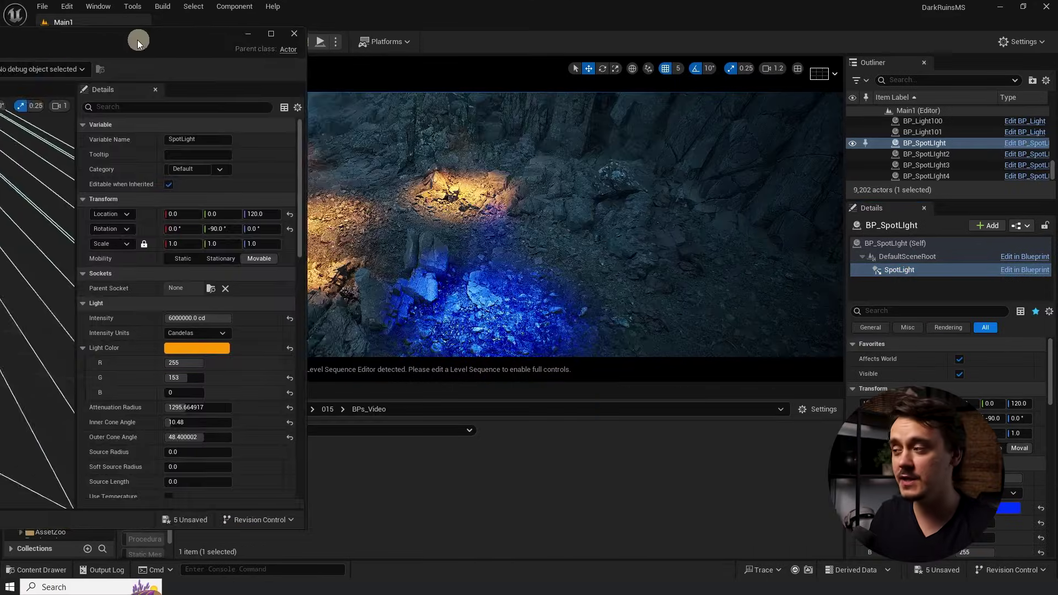
Set the blueprint SpotLight component's attenuation radius to about 2339 and its intensity to 12000000 cd.
{"action": "left_click_drag", "start_coordinate": [61, 45], "coordinate": [83, 41]}
{"action": "left_click", "coordinate": [128, 348]}
{"action": "left_click_drag", "start_coordinate": [212, 406], "coordinate": [206, 369]}
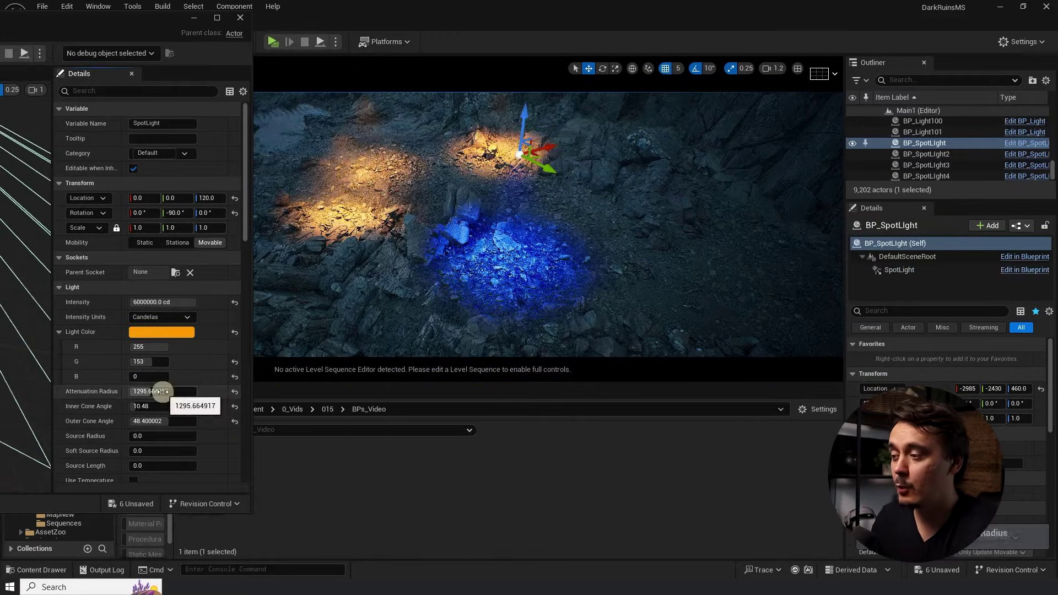
{"action": "left_click_drag", "start_coordinate": [159, 392], "coordinate": [168, 394]}
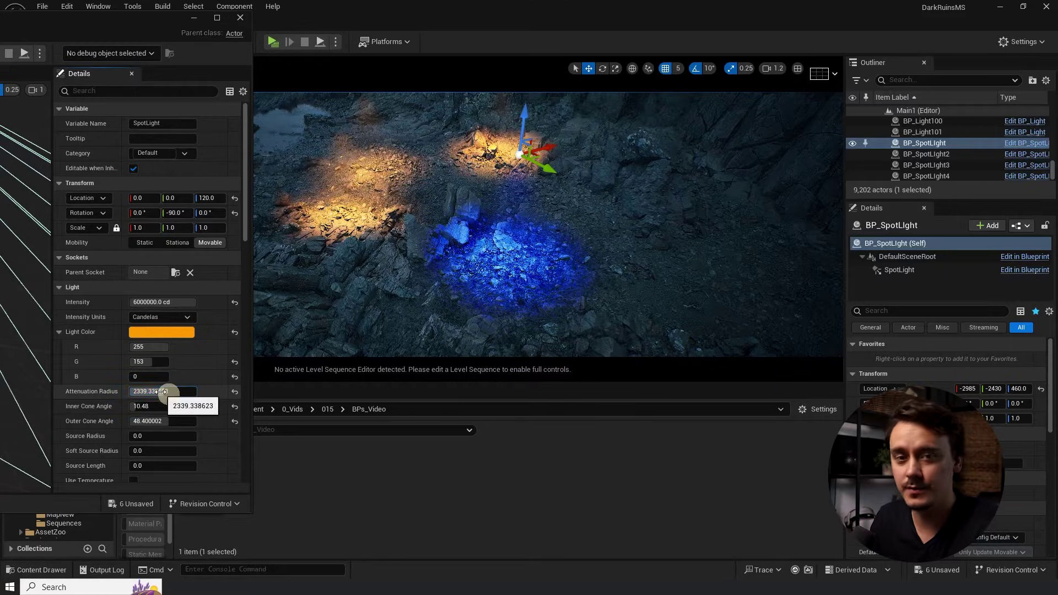
{"action": "left_click", "coordinate": [138, 302]}
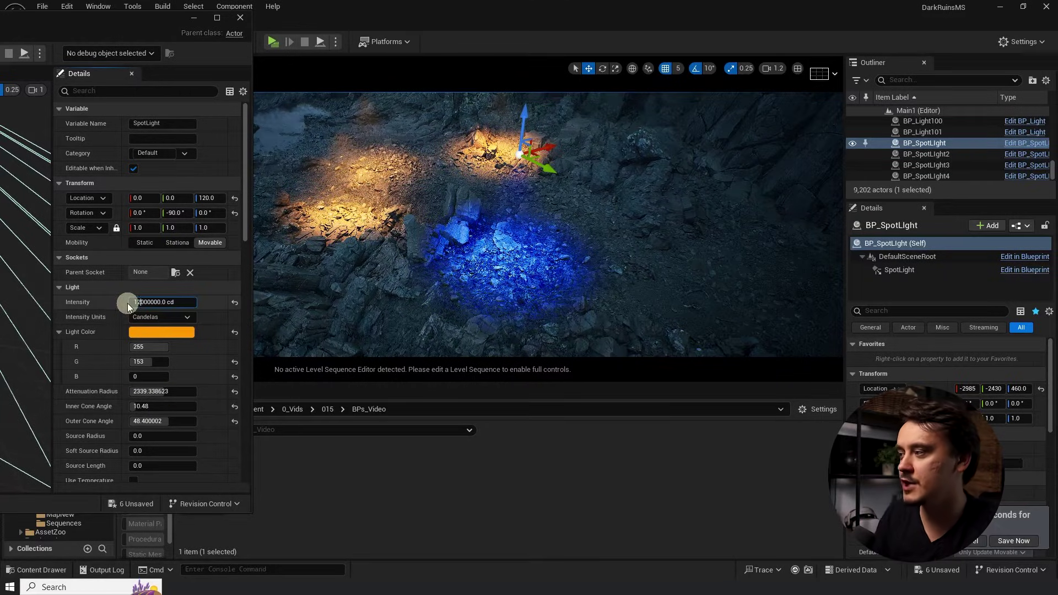
{"action": "type", "text": "12"}
{"action": "key", "text": "Return"}
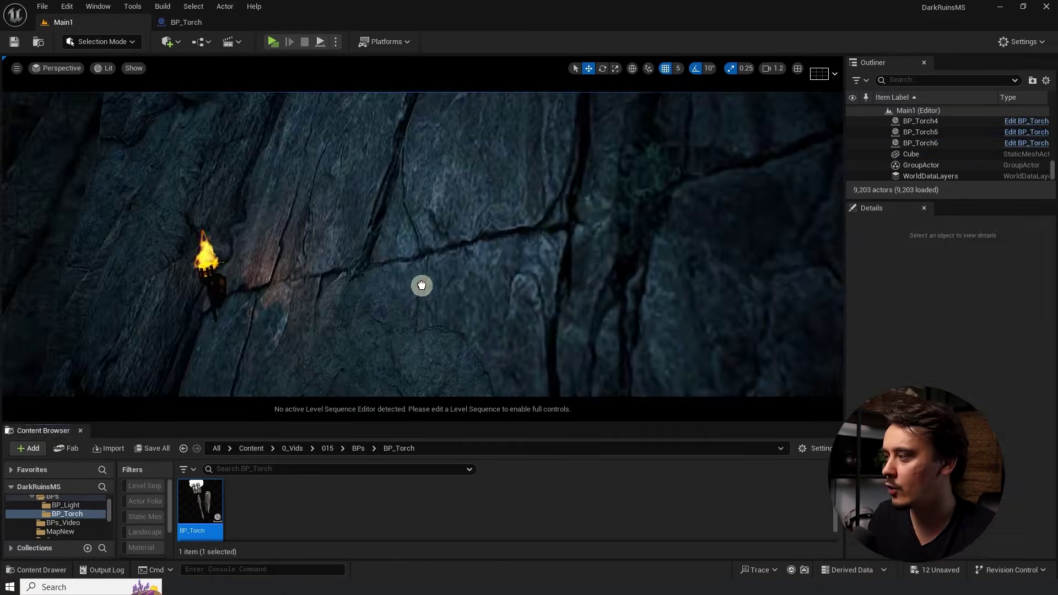
Add the medieval_torch static mesh as a component of the BP_SpotLIght blueprint and scale it down.
{"action": "left_click_drag", "start_coordinate": [420, 286], "coordinate": [474, 301]}
{"action": "key", "text": "e"}
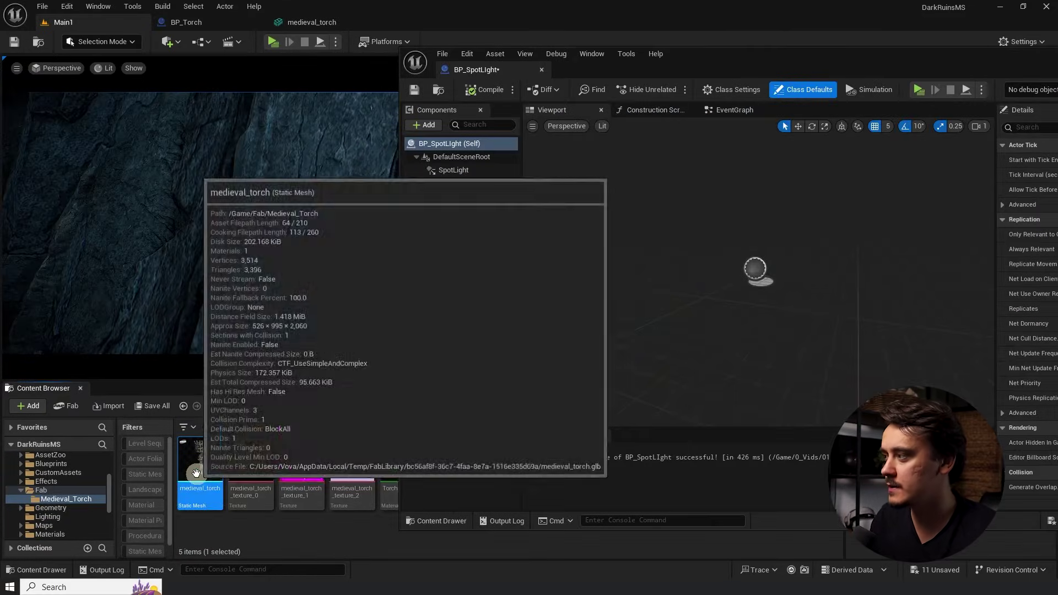
{"action": "left_click_drag", "start_coordinate": [204, 466], "coordinate": [479, 156]}
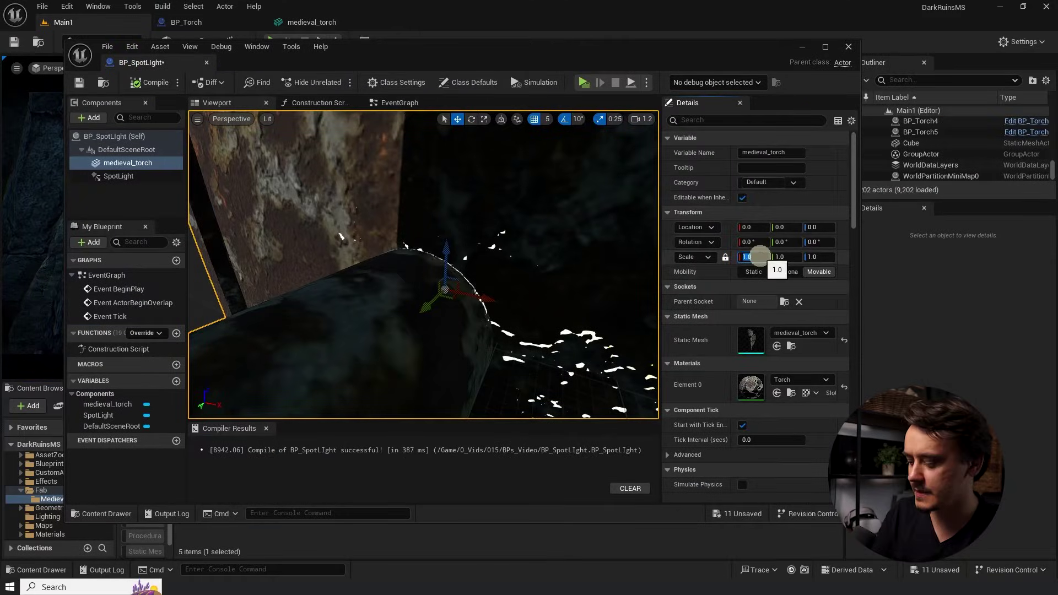
{"action": "key", "text": "Return"}
Replace the blueprint's SpotLight component with a Point Light component.
{"action": "left_click", "coordinate": [120, 176]}
{"action": "key", "text": "Delete"}
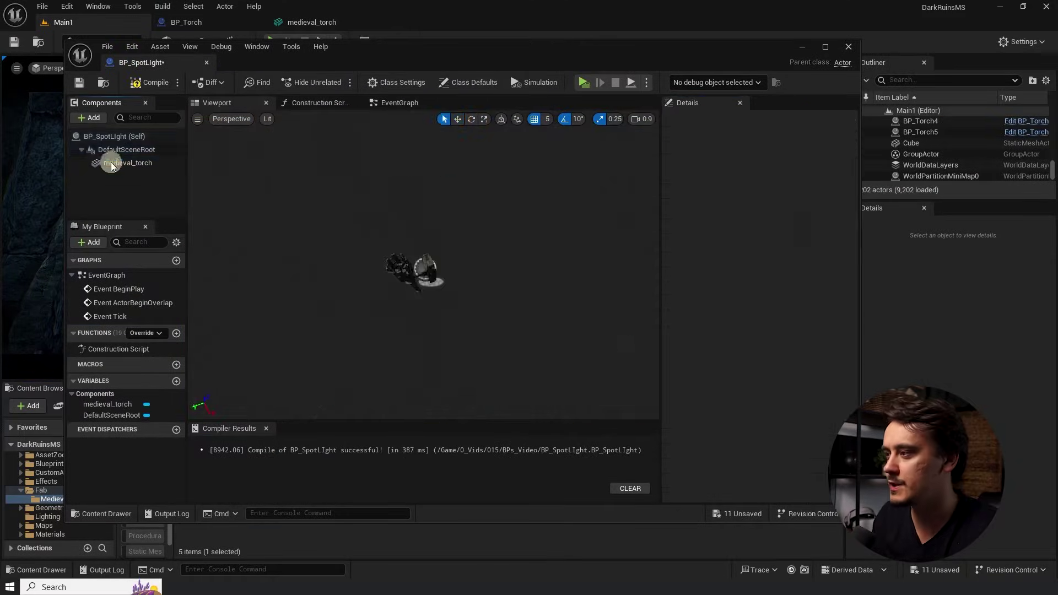
{"action": "left_click", "coordinate": [125, 168]}
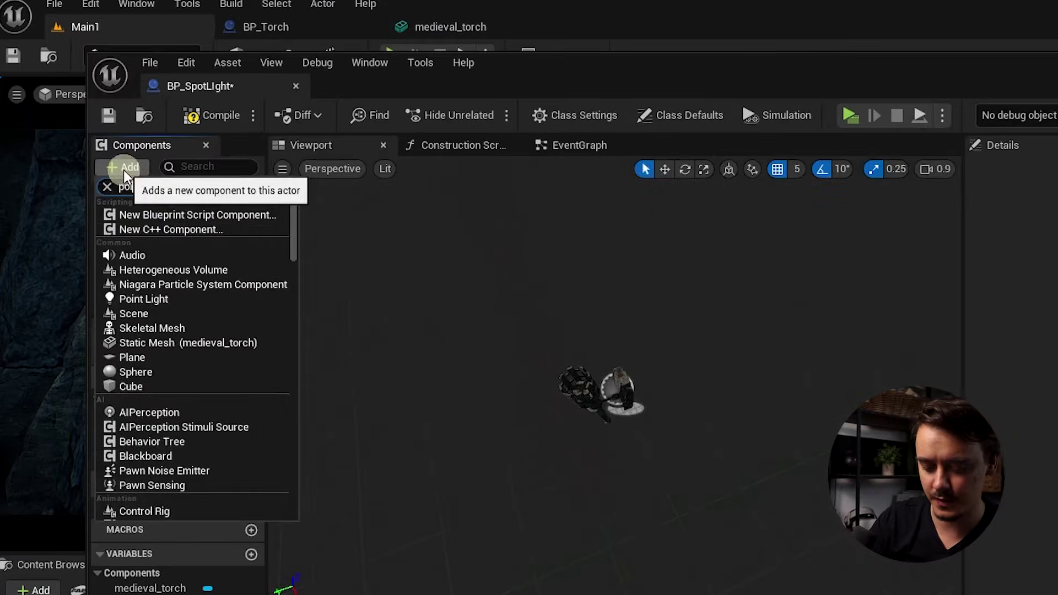
{"action": "type", "text": "poi"}
{"action": "key", "text": "Return"}
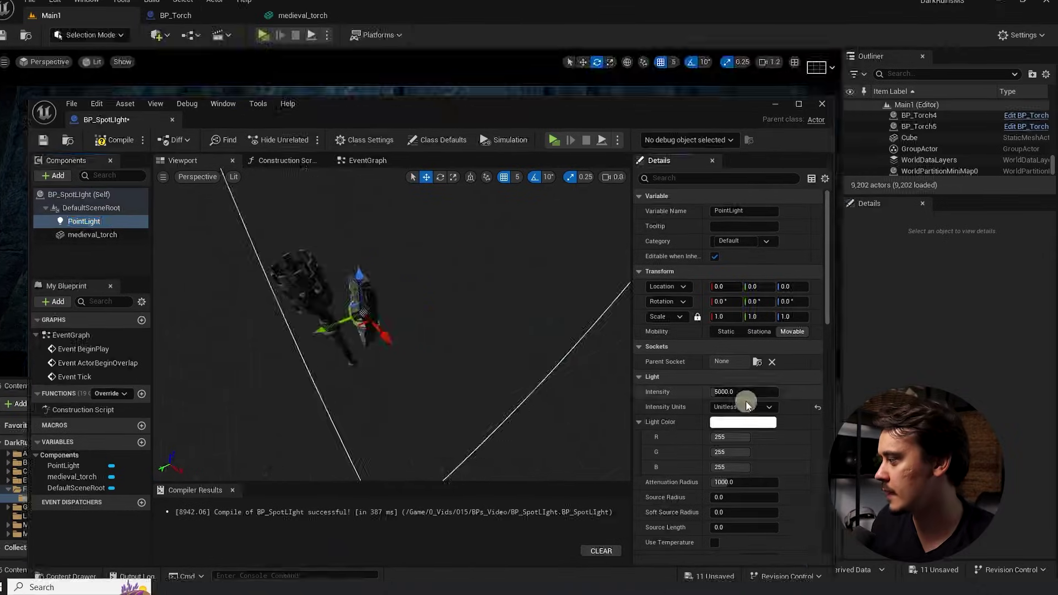
Set the point light to 5000000 candelas, place it at Y 35, Z 60 above the torch head, and save the blueprint.
{"action": "left_click", "coordinate": [747, 406]}
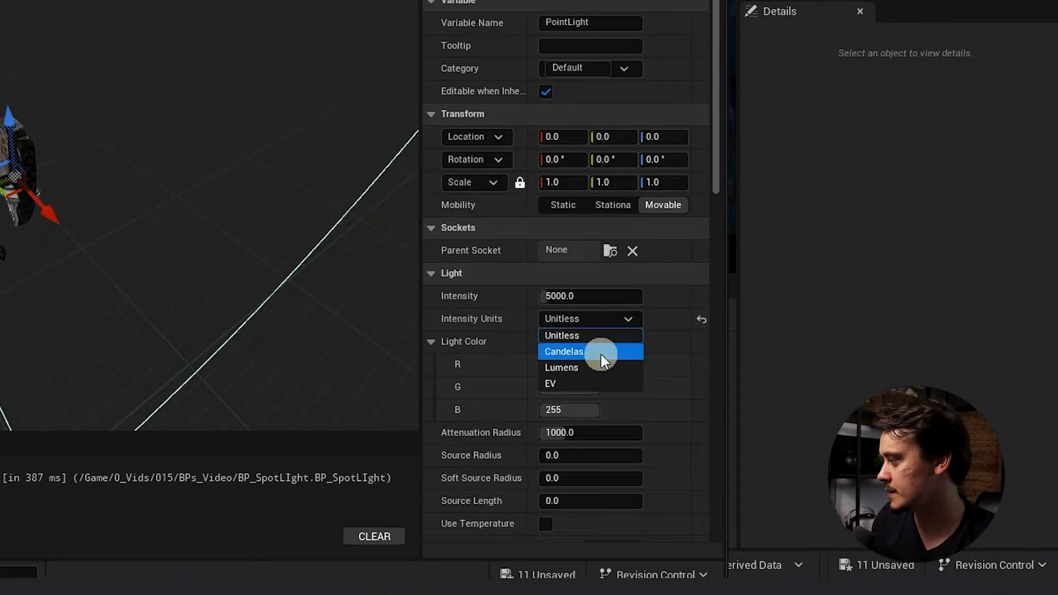
{"action": "left_click", "coordinate": [600, 354]}
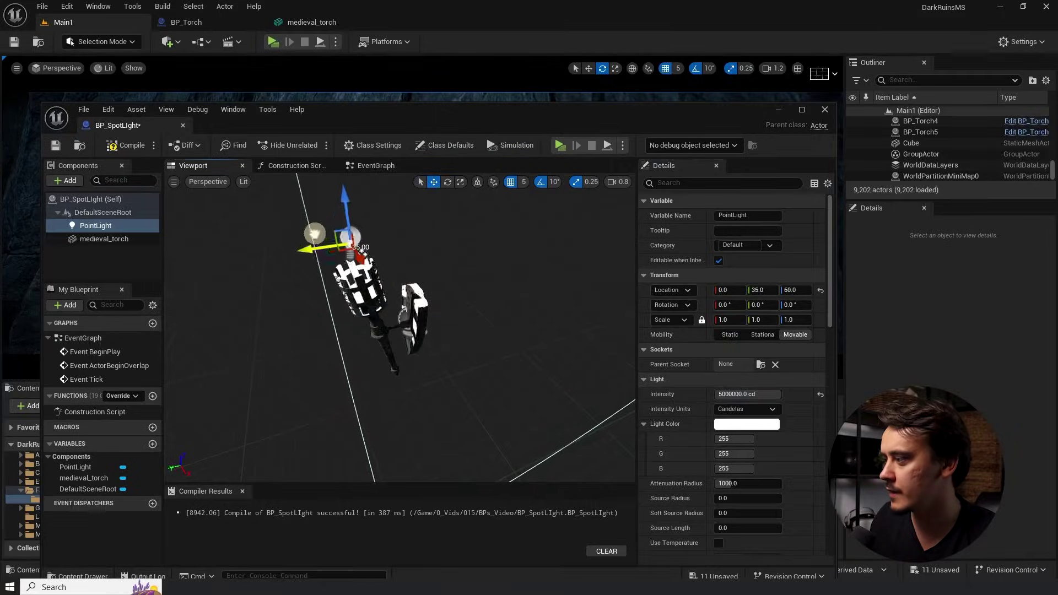
{"action": "key", "text": "ctrl+s"}
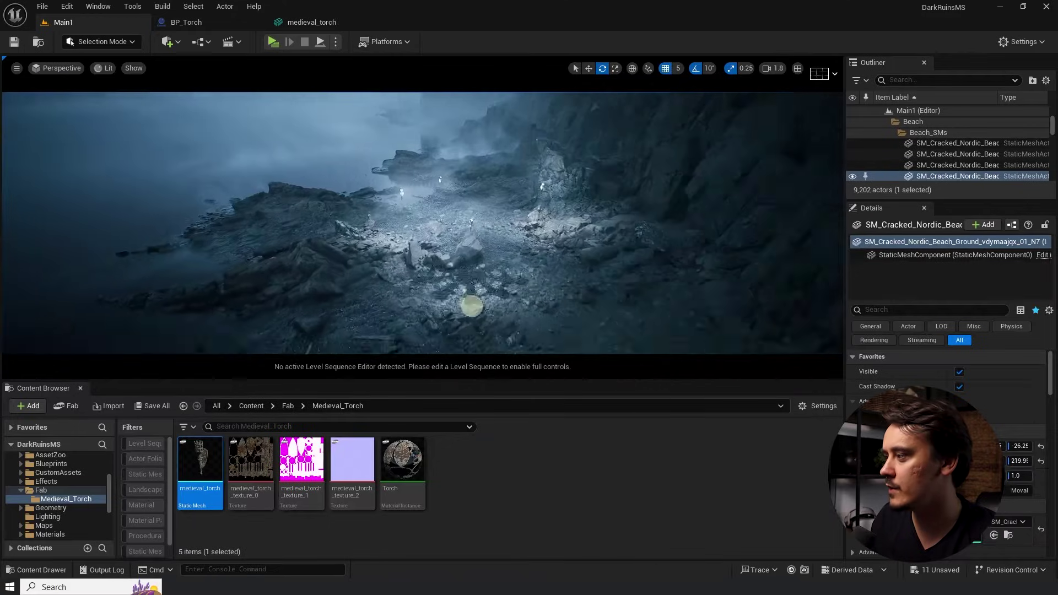
Select the first BP_SpotLIght instance on the beach and inspect its torch mesh and lighting up close.
{"action": "key", "text": "w"}
{"action": "scroll", "coordinate": [496, 296], "scroll_direction": "down", "scroll_amount": 2}
{"action": "right_click_drag", "start_coordinate": [471, 306], "coordinate": [449, 253]}
{"action": "left_click", "coordinate": [370, 226]}
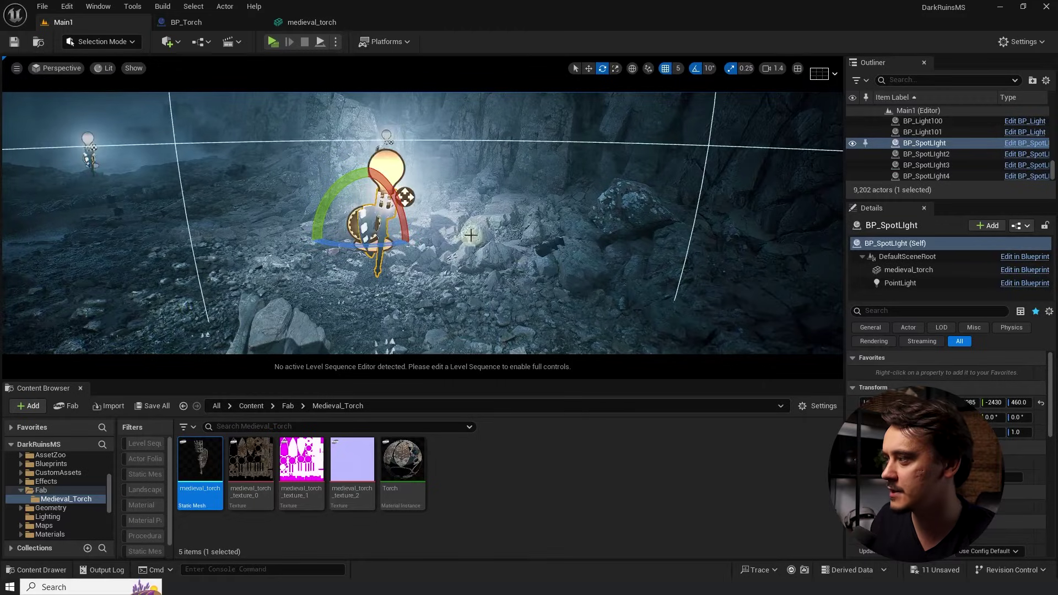
{"action": "scroll", "coordinate": [387, 131], "scroll_direction": "up", "scroll_amount": 3}
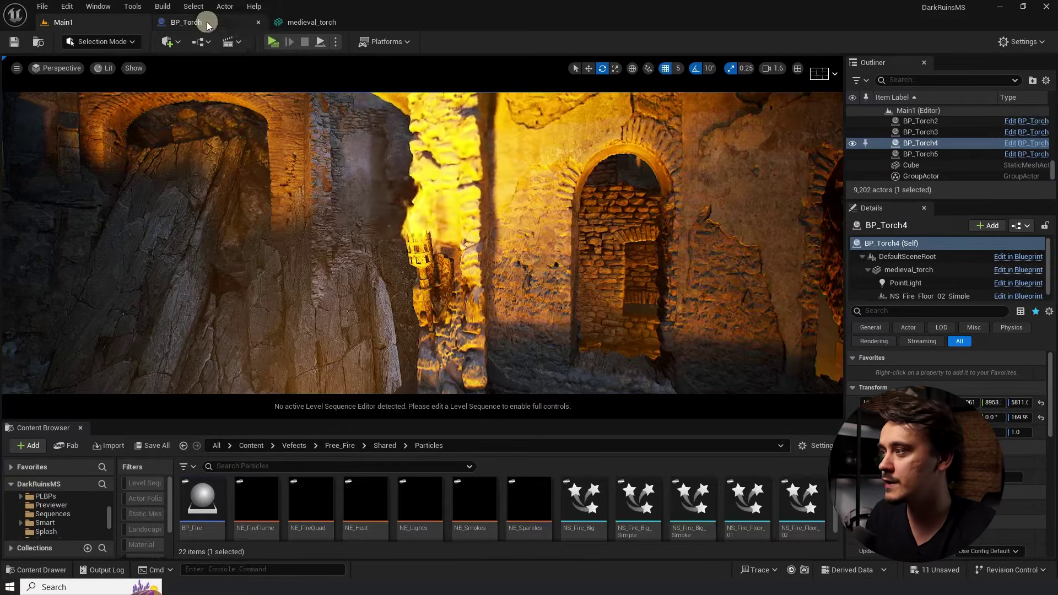
View the BP_Torch blueprint and open the license options of the Perfect Fire VFX listing on Fab.
{"action": "left_click", "coordinate": [187, 22]}
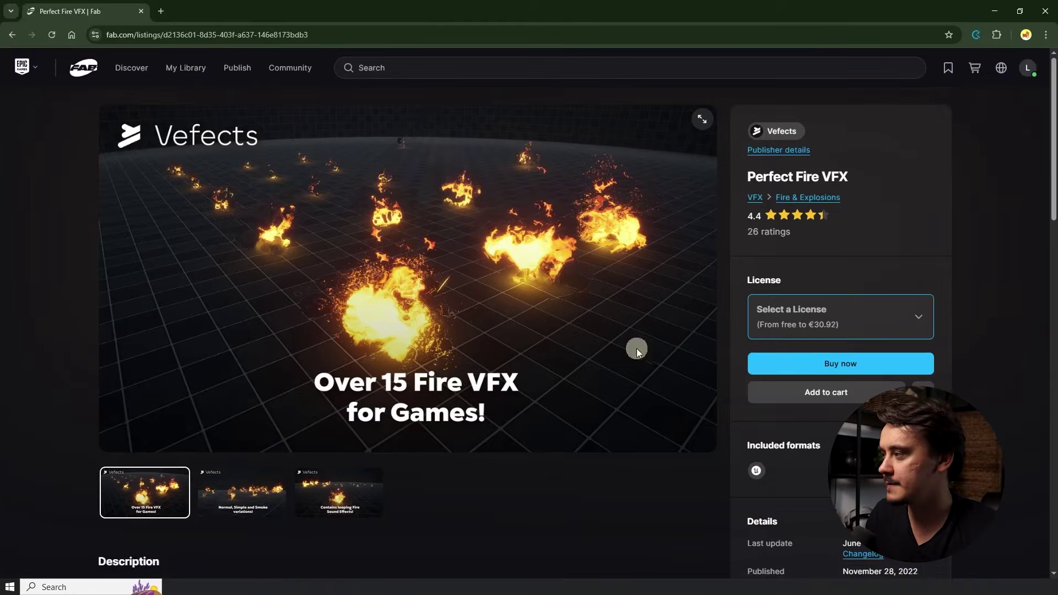
{"action": "left_click", "coordinate": [787, 322]}
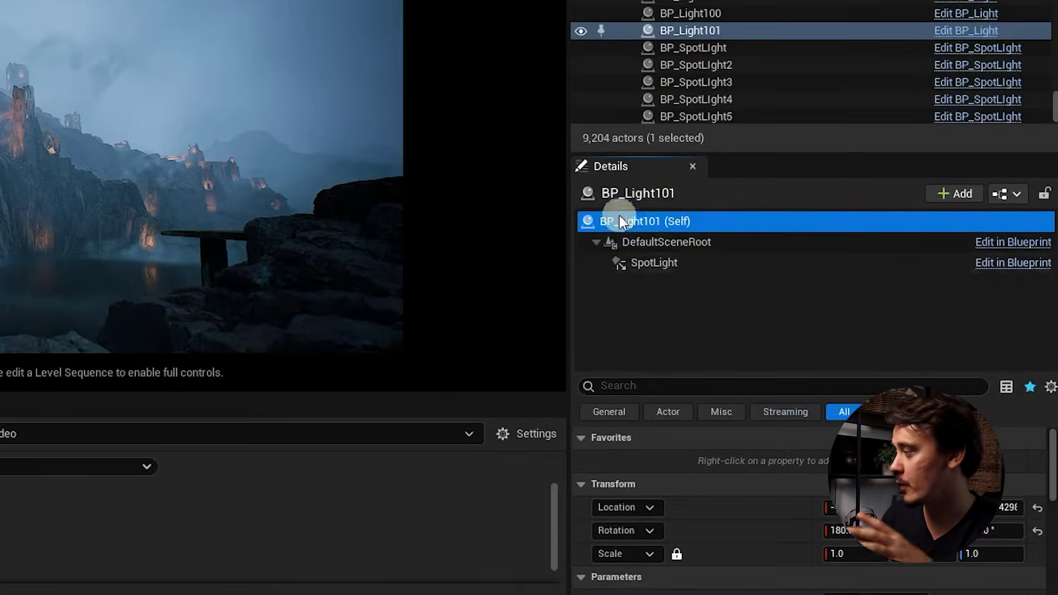
Examine the details of BP_Light101 and BP_Light100, separately and selected together, including their SpotLight components.
{"action": "left_click", "coordinate": [673, 265]}
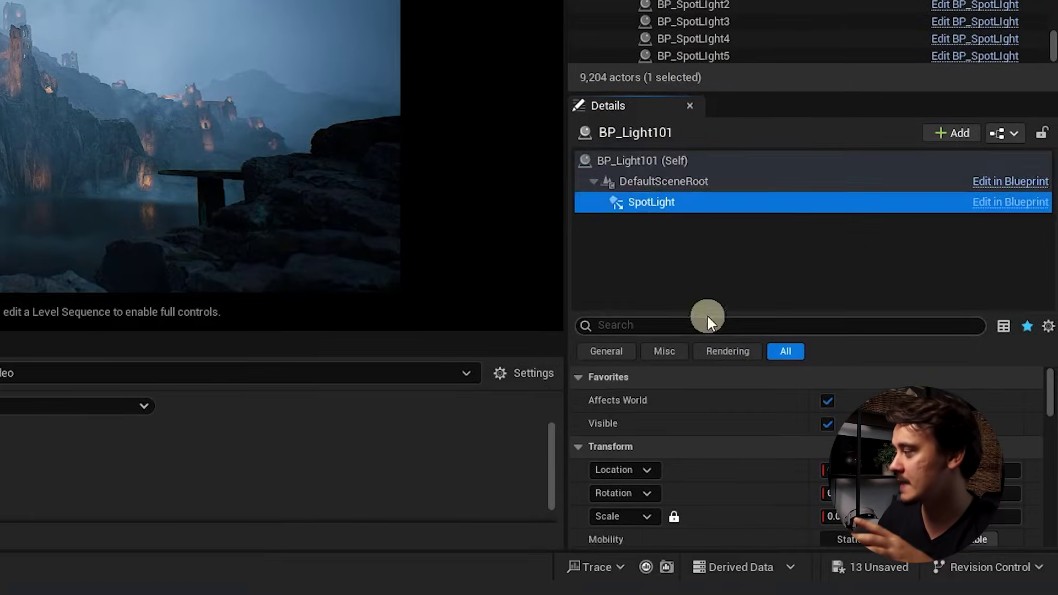
{"action": "left_click_drag", "start_coordinate": [711, 311], "coordinate": [716, 210]}
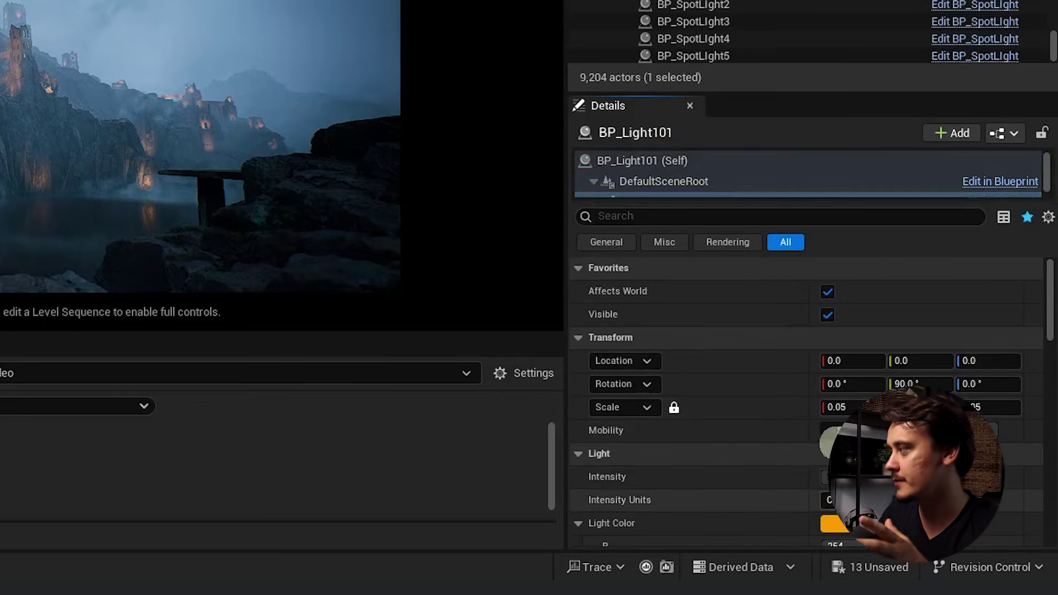
{"action": "left_click", "coordinate": [838, 187]}
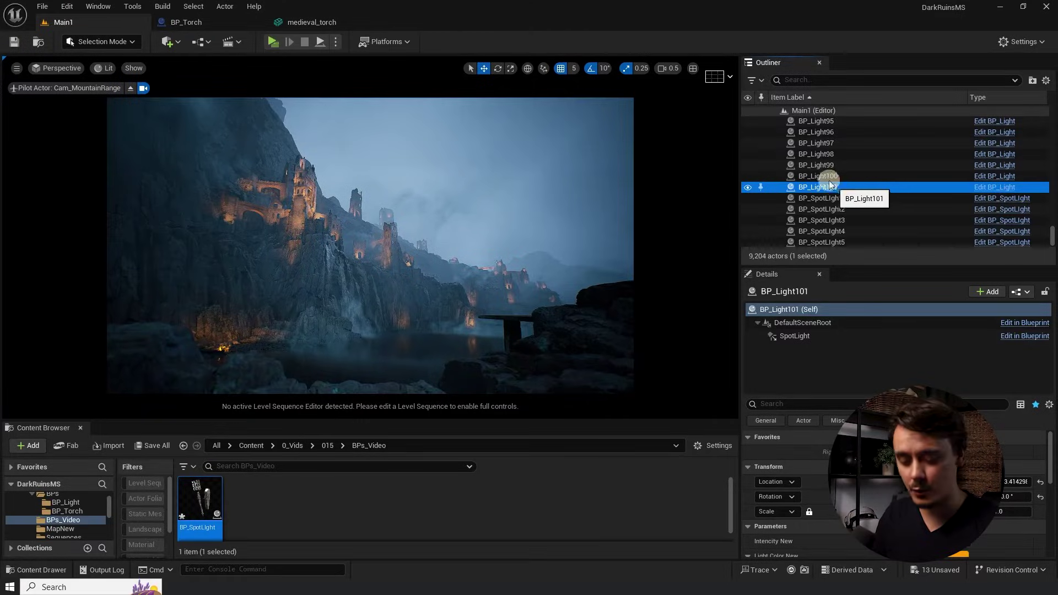
{"action": "left_click", "coordinate": [824, 177], "text": "ctrl"}
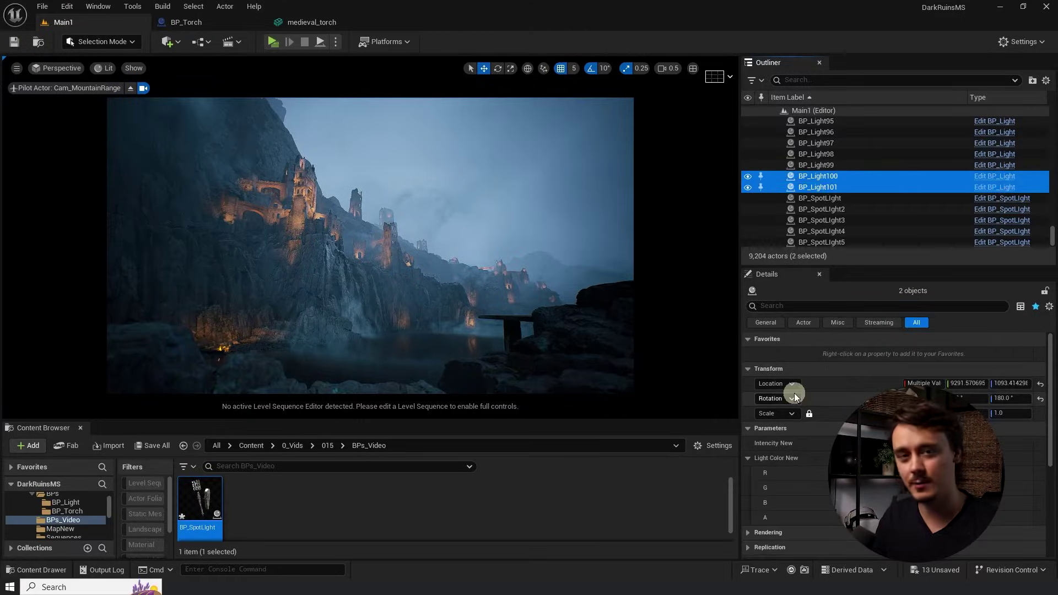
{"action": "left_click", "coordinate": [830, 188]}
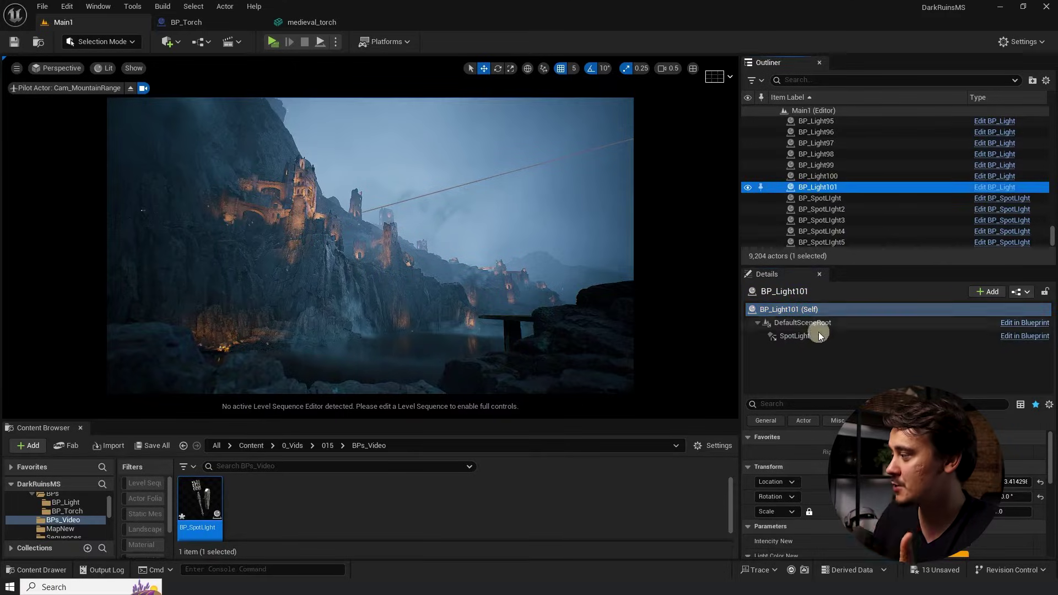
{"action": "left_click", "coordinate": [810, 336]}
{"action": "left_click", "coordinate": [833, 176]}
{"action": "left_click", "coordinate": [817, 334]}
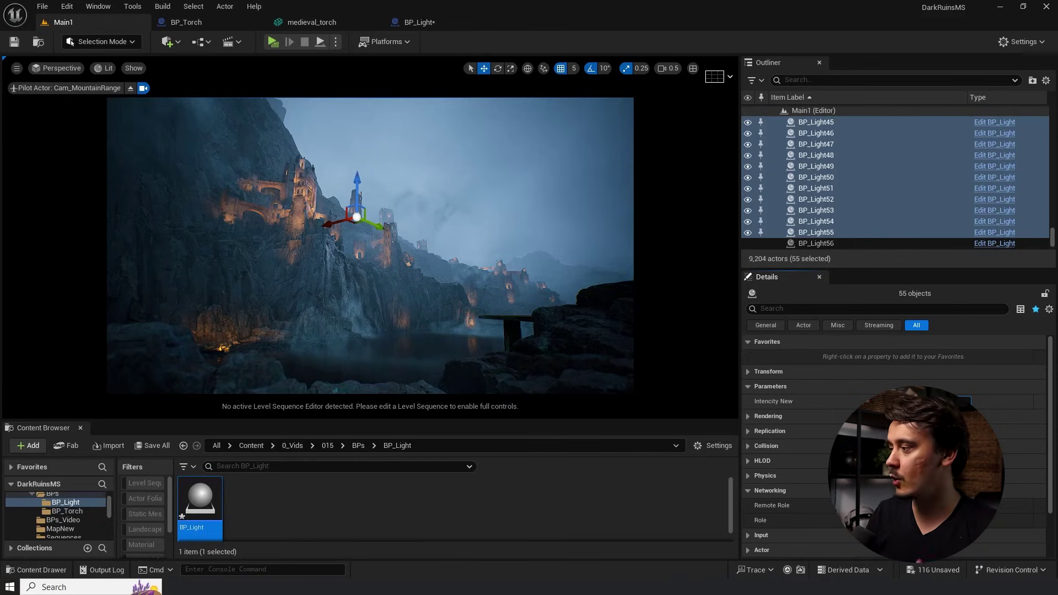
Apply the Intencity New value to the selected BP_Light instances, and set it to 50000000 on BP_Light52.
{"action": "key", "text": "Return"}
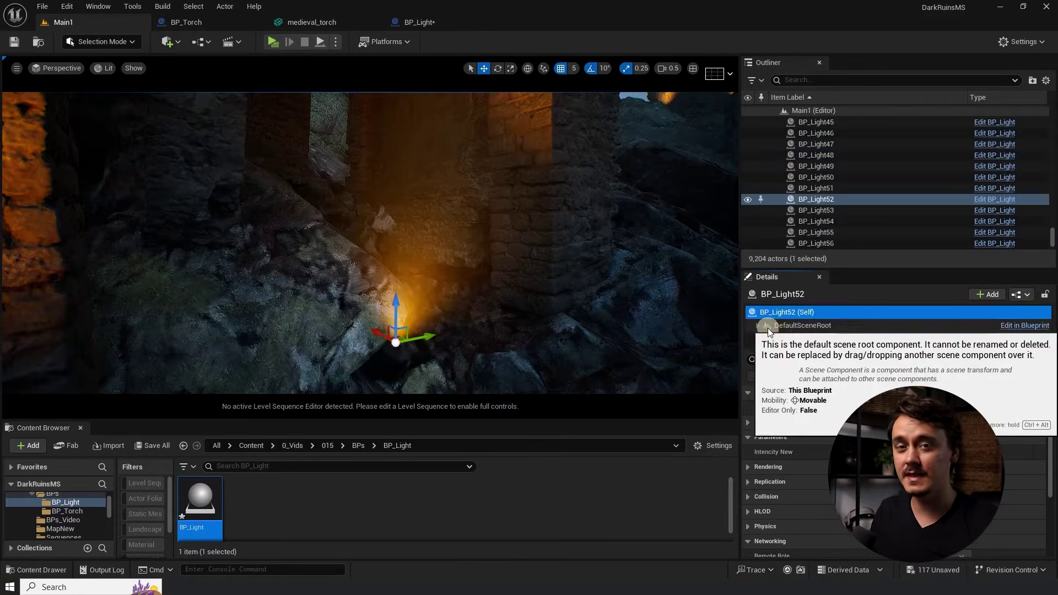
{"action": "left_click", "coordinate": [810, 339]}
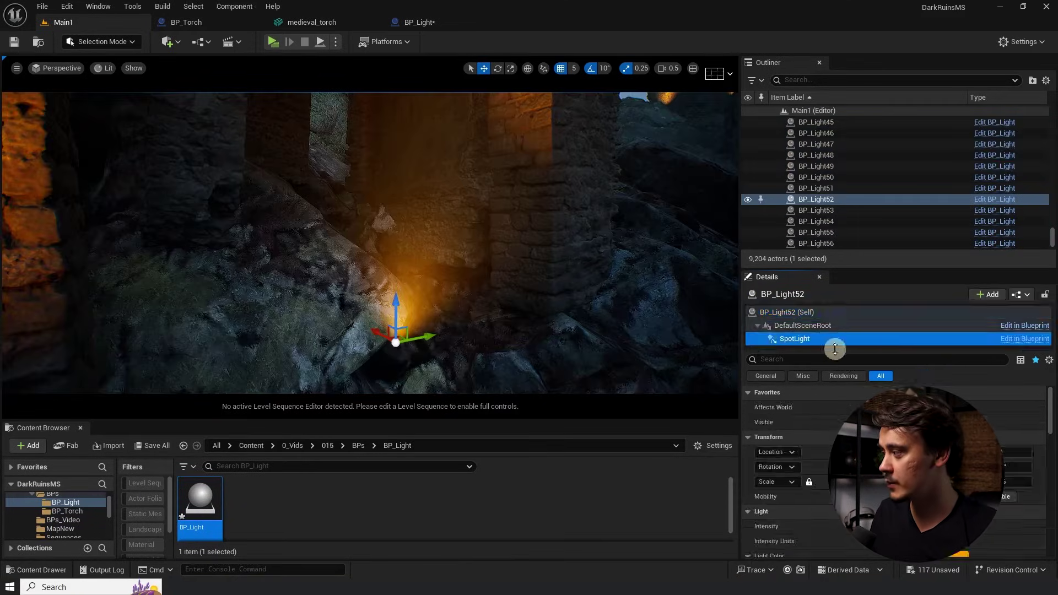
{"action": "left_click", "coordinate": [815, 313]}
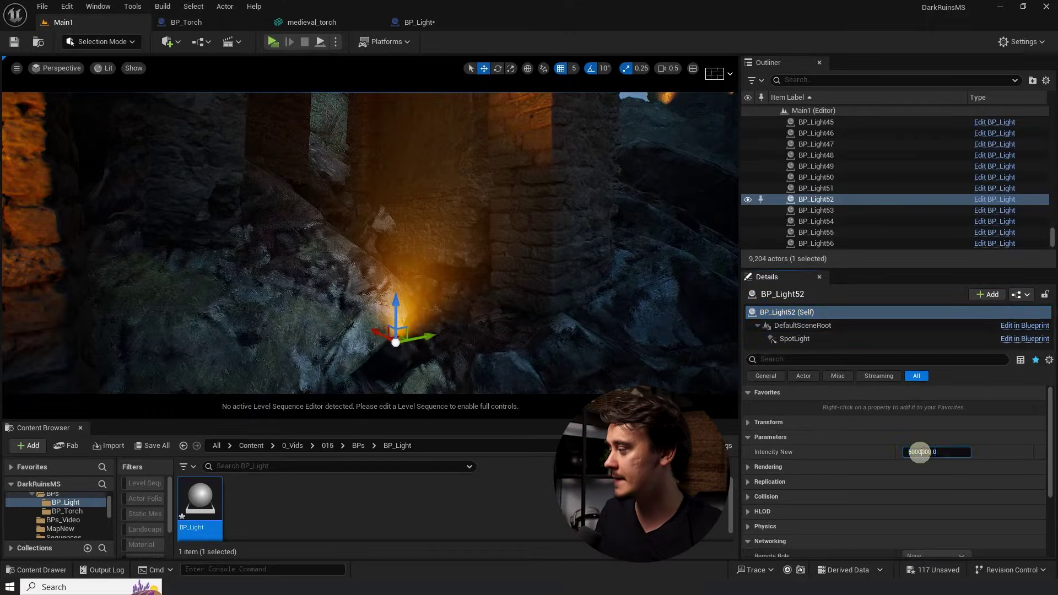
{"action": "type", "text": "50000000"}
{"action": "key", "text": "Return"}
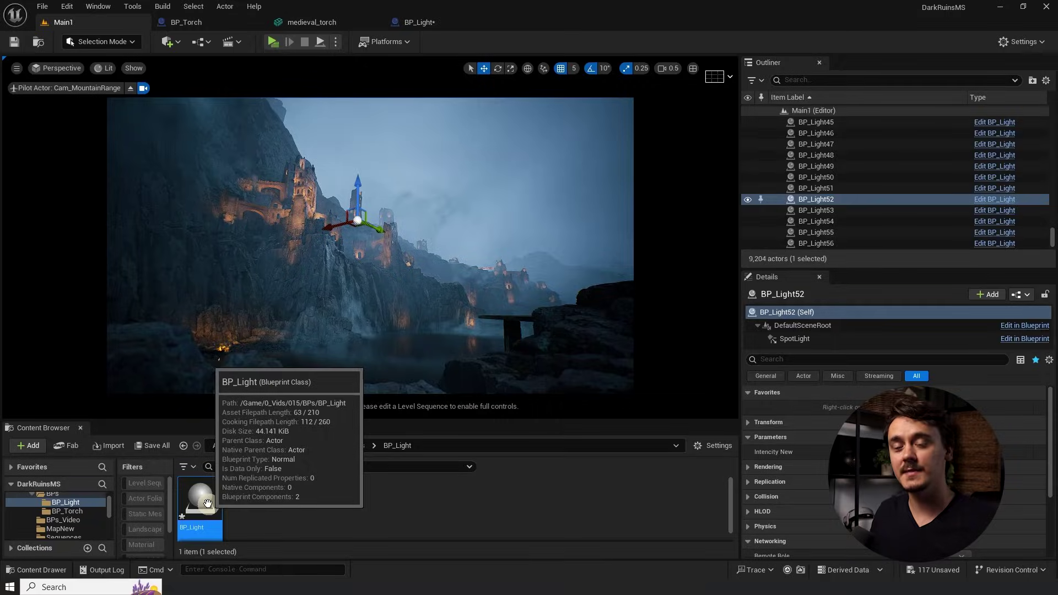
Open the BP_Light blueprint and examine the intensity and light colour nodes in its Construction Script.
{"action": "double_click", "coordinate": [204, 502]}
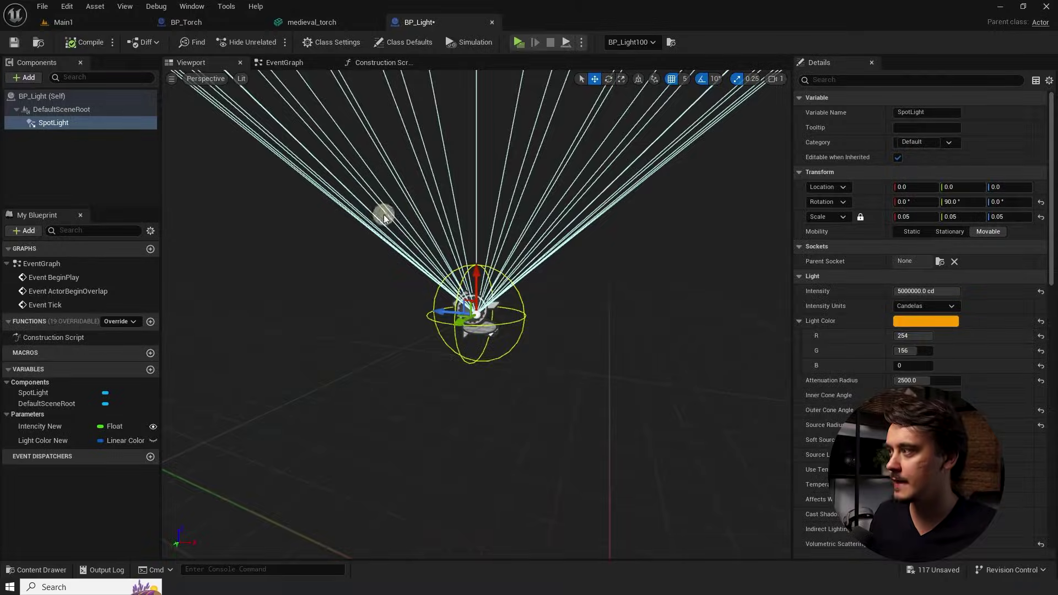
{"action": "scroll", "coordinate": [424, 265], "scroll_direction": "down", "scroll_amount": 3}
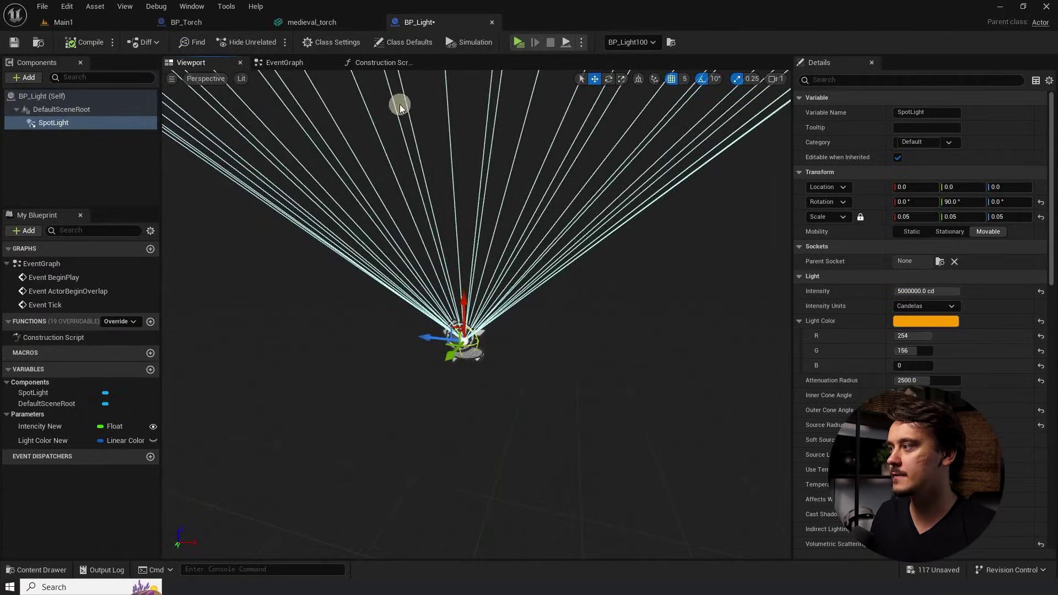
{"action": "left_click", "coordinate": [385, 63]}
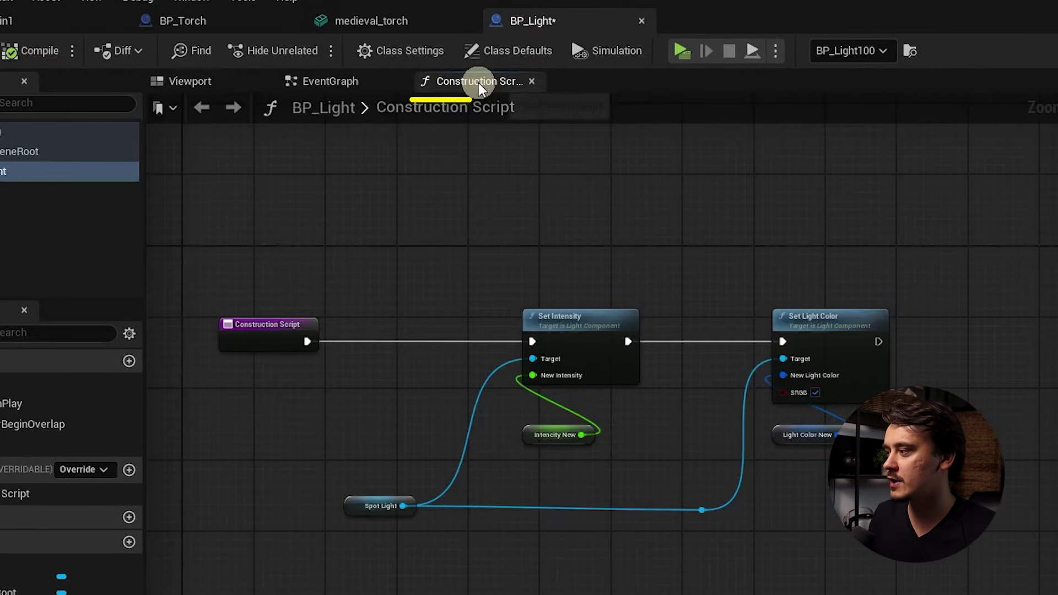
{"action": "left_click_drag", "start_coordinate": [402, 276], "coordinate": [673, 428]}
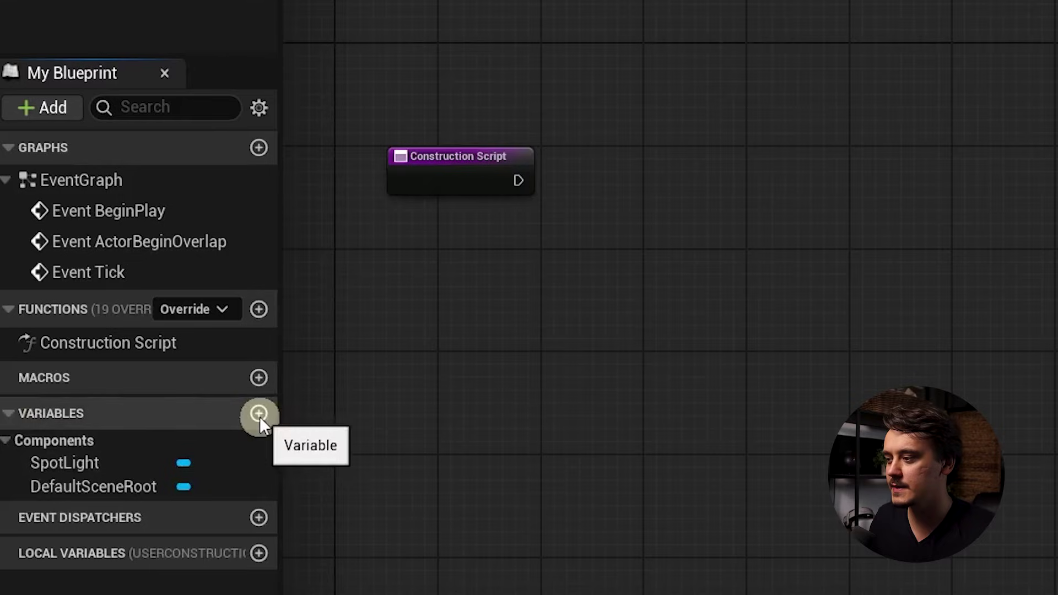
Create a float variable named Intencity_New in the BP_Light blueprint and compile it.
{"action": "left_click", "coordinate": [149, 412]}
{"action": "left_click", "coordinate": [259, 414]}
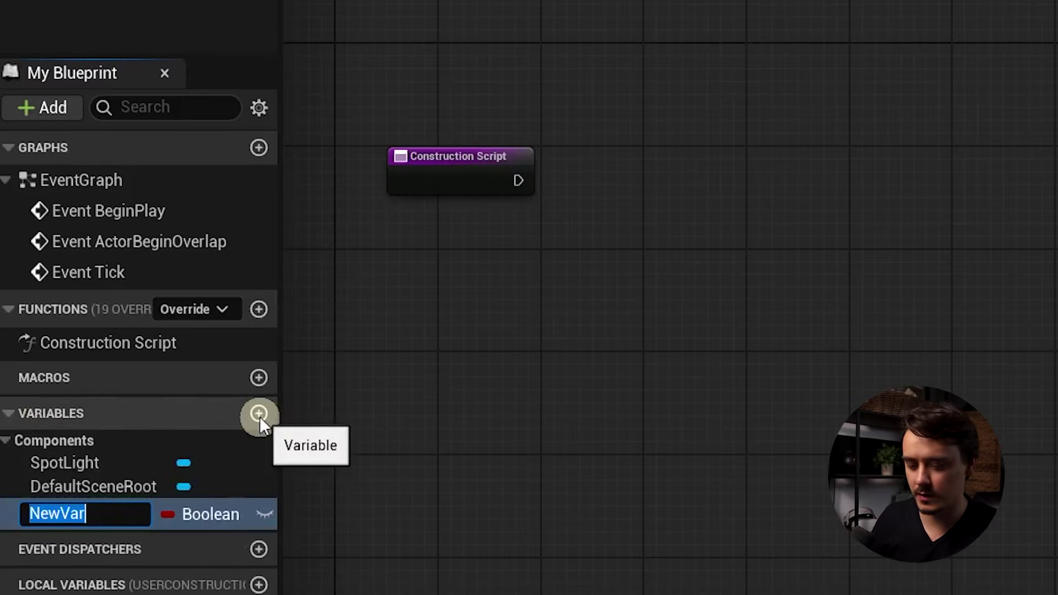
{"action": "type", "text": "Intencity_Ne"}
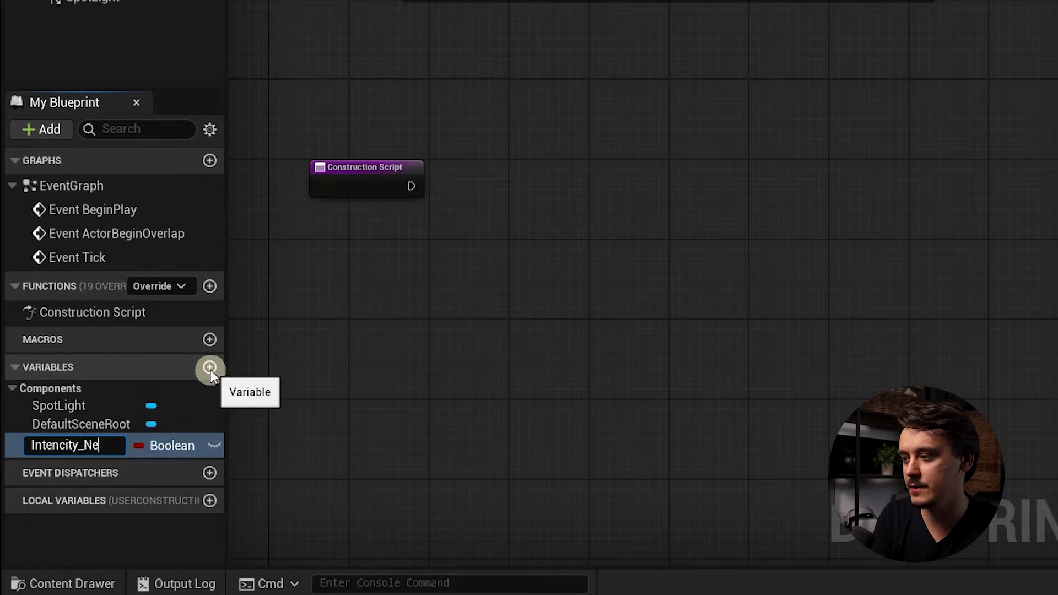
{"action": "type", "text": "w"}
{"action": "key", "text": "Return"}
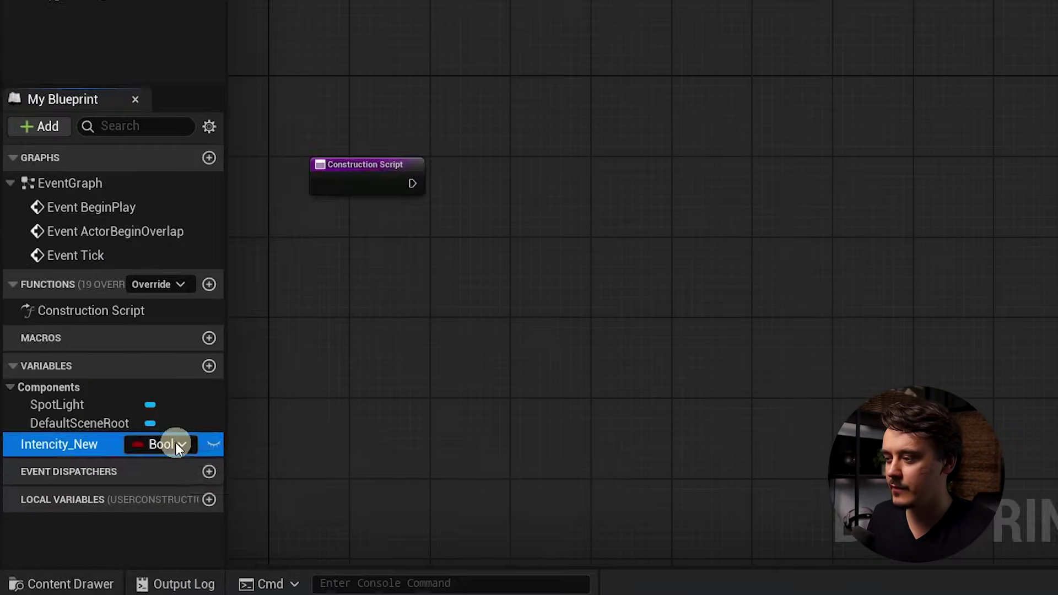
{"action": "left_click", "coordinate": [126, 467]}
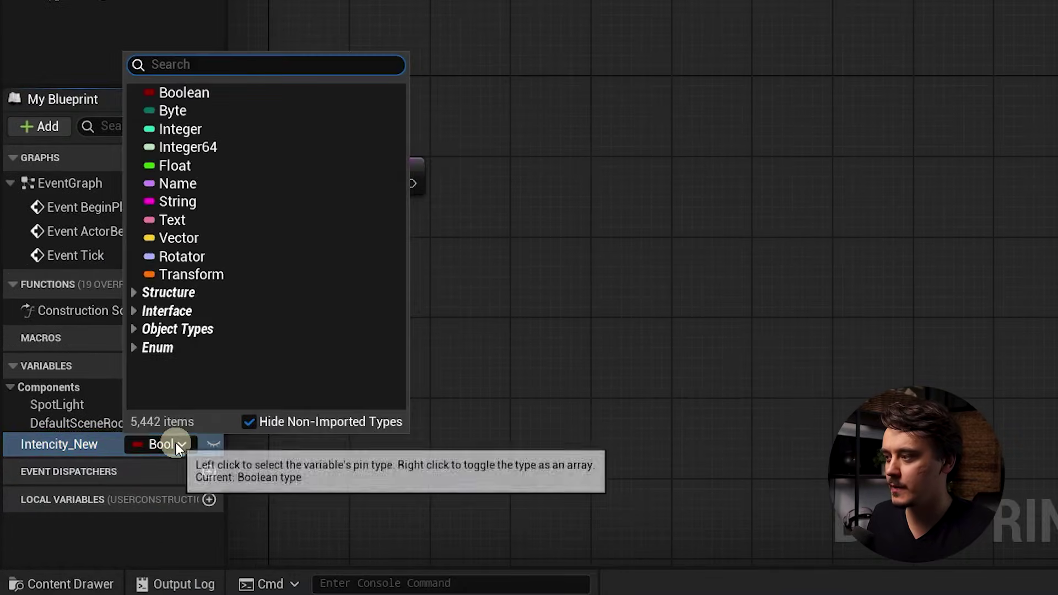
{"action": "left_click", "coordinate": [213, 173]}
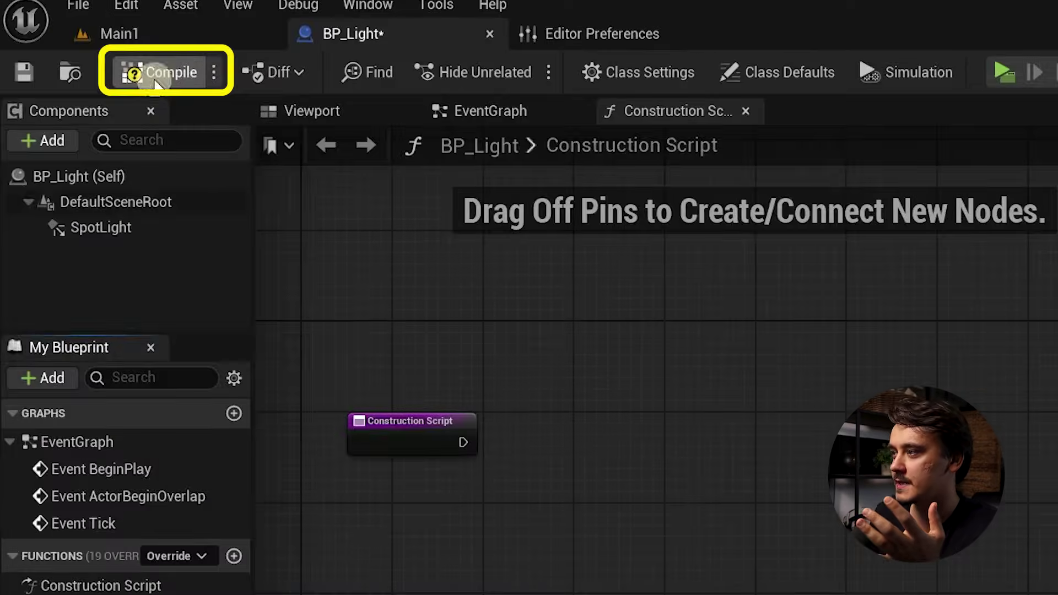
{"action": "left_click", "coordinate": [157, 80]}
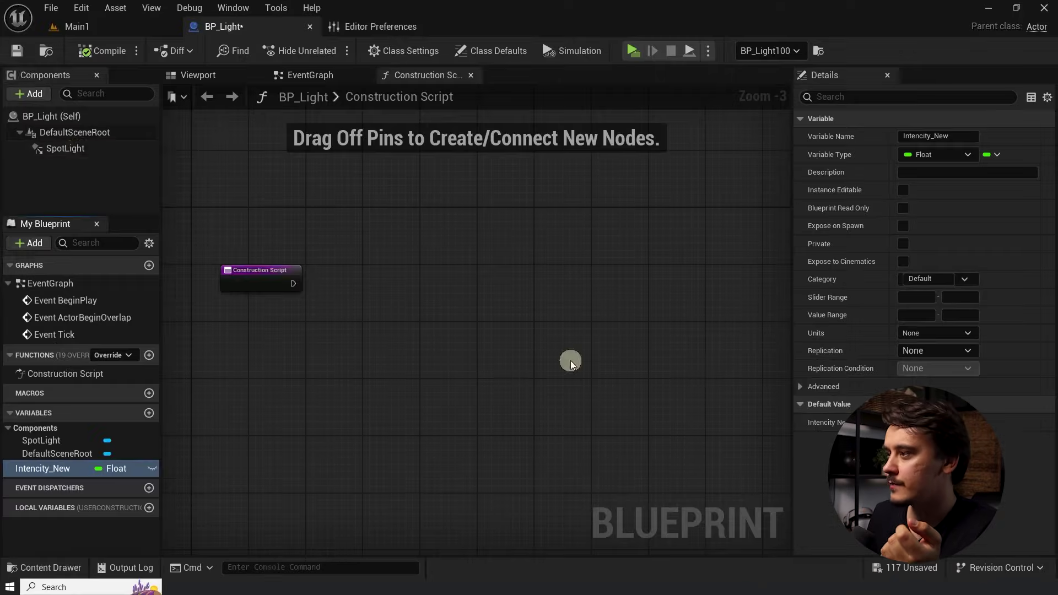
Copy the SpotLight's intensity of 5000000 into the default value of Intencity_New and save the blueprint.
{"action": "left_click", "coordinate": [76, 150]}
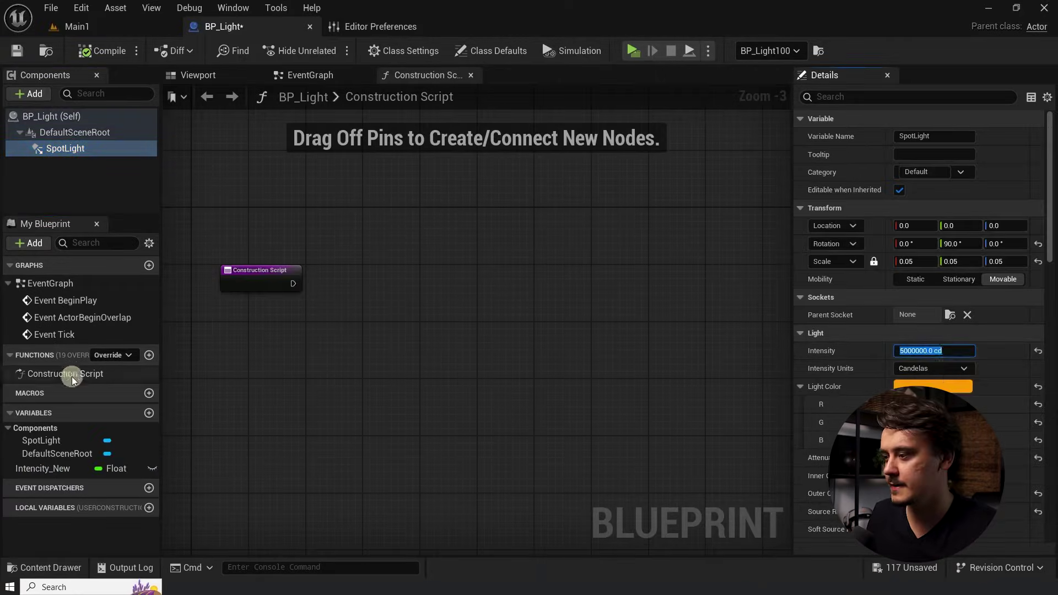
{"action": "left_click", "coordinate": [42, 468]}
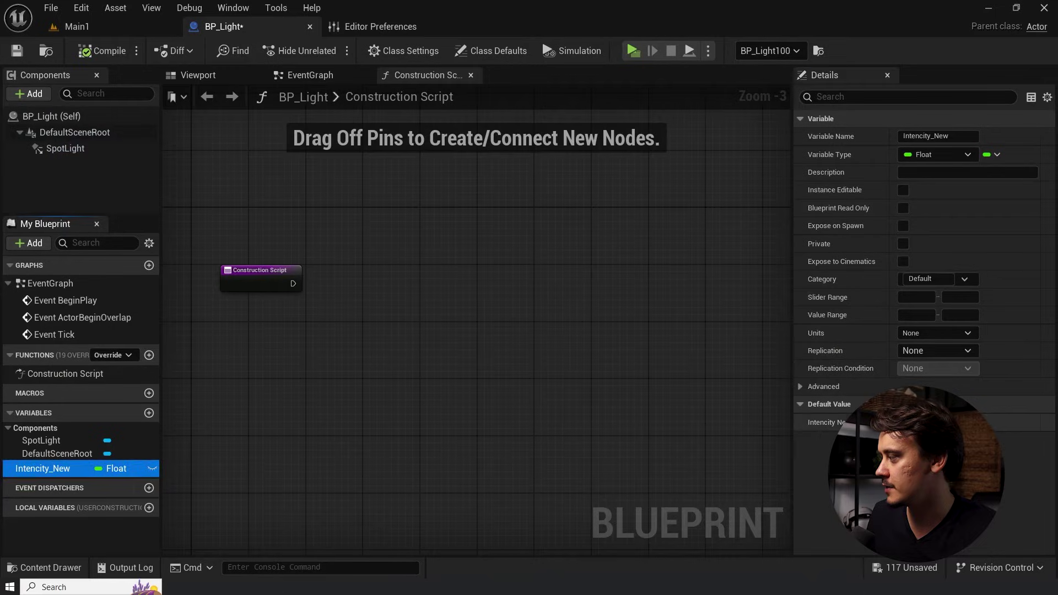
{"action": "left_click", "coordinate": [19, 52]}
Return to the Main1 level and filter the details of BP_Light52 for "intenc".
{"action": "left_click", "coordinate": [77, 26]}
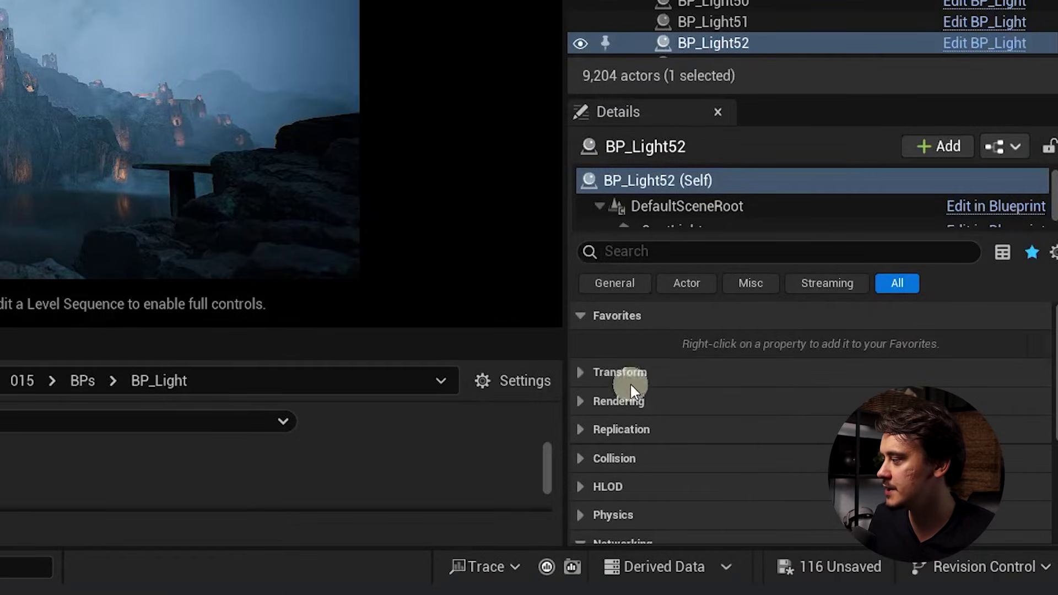
{"action": "scroll", "coordinate": [639, 380], "scroll_direction": "down", "scroll_amount": 5}
{"action": "scroll", "coordinate": [738, 442], "scroll_direction": "up", "scroll_amount": 5}
{"action": "left_click", "coordinate": [653, 253]}
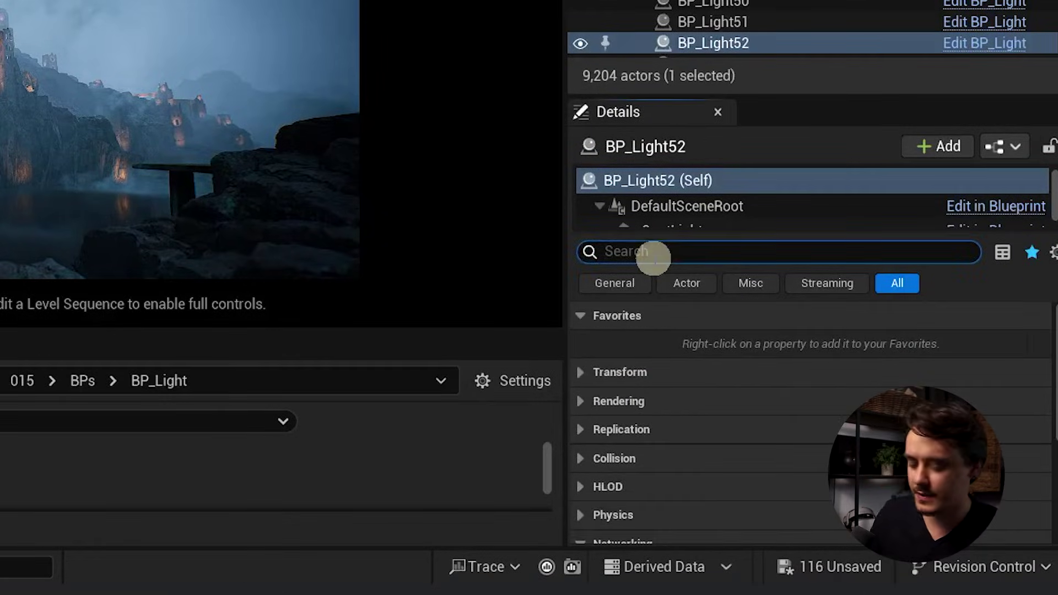
{"action": "type", "text": "intenc"}
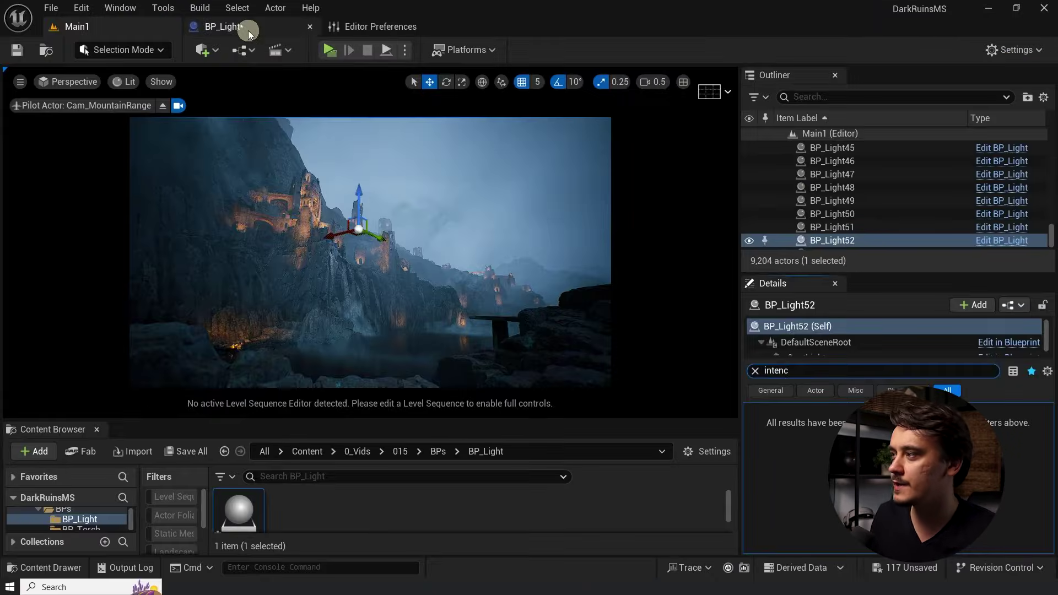
Make the Intencity_New variable instance editable, compile the blueprint, and undo the trial intensity change on BP_Light52.
{"action": "left_click", "coordinate": [248, 30]}
{"action": "left_click", "coordinate": [153, 468]}
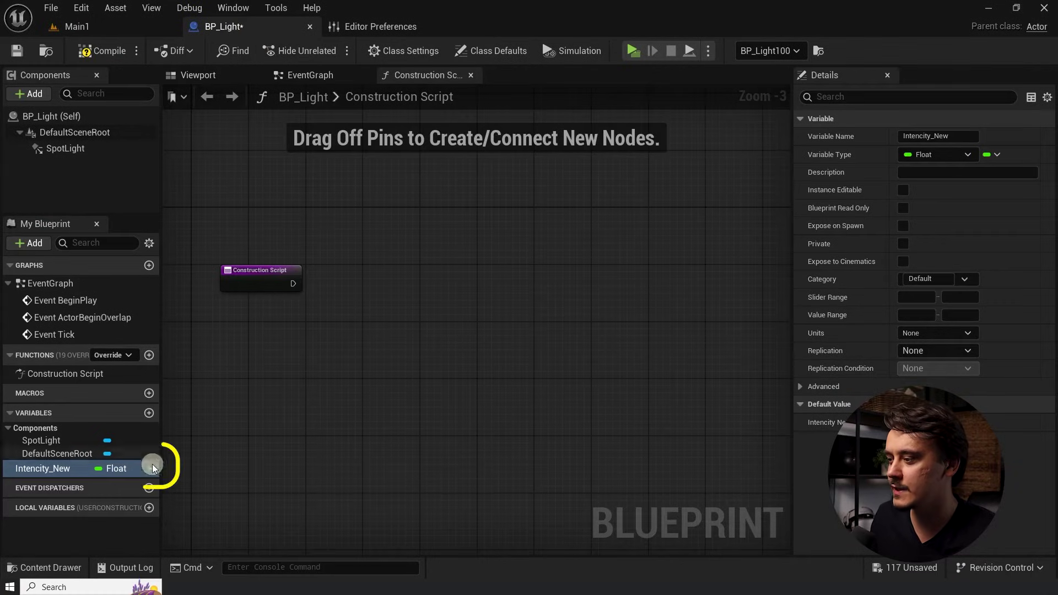
{"action": "left_click", "coordinate": [104, 55]}
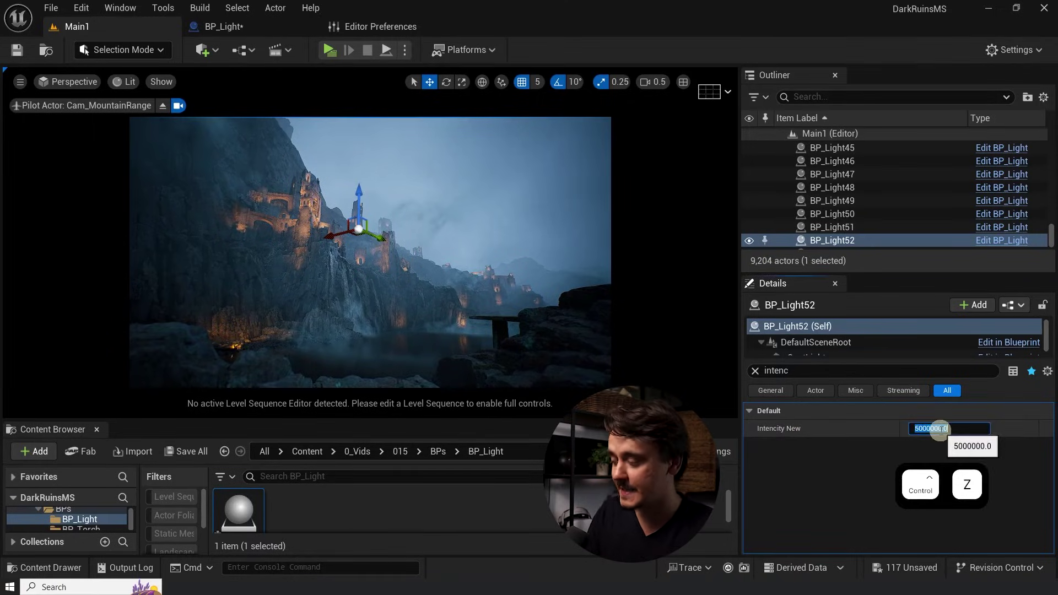
{"action": "key", "text": "ctrl+z"}
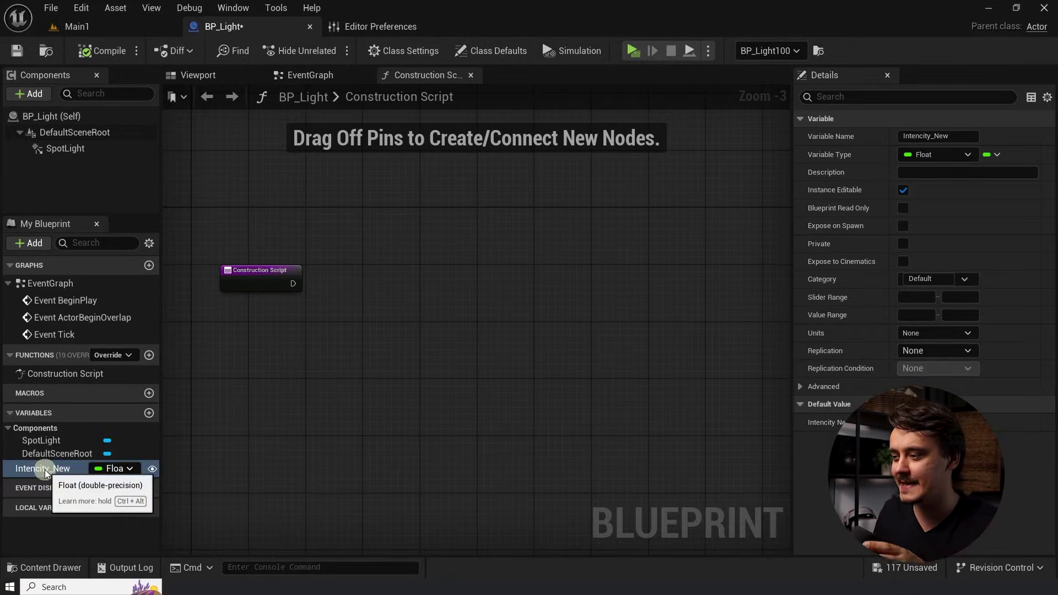
Add a SpotLight reference to the BP_Light Construction Script graph and create a Set Intensity node from it.
{"action": "left_click", "coordinate": [87, 149]}
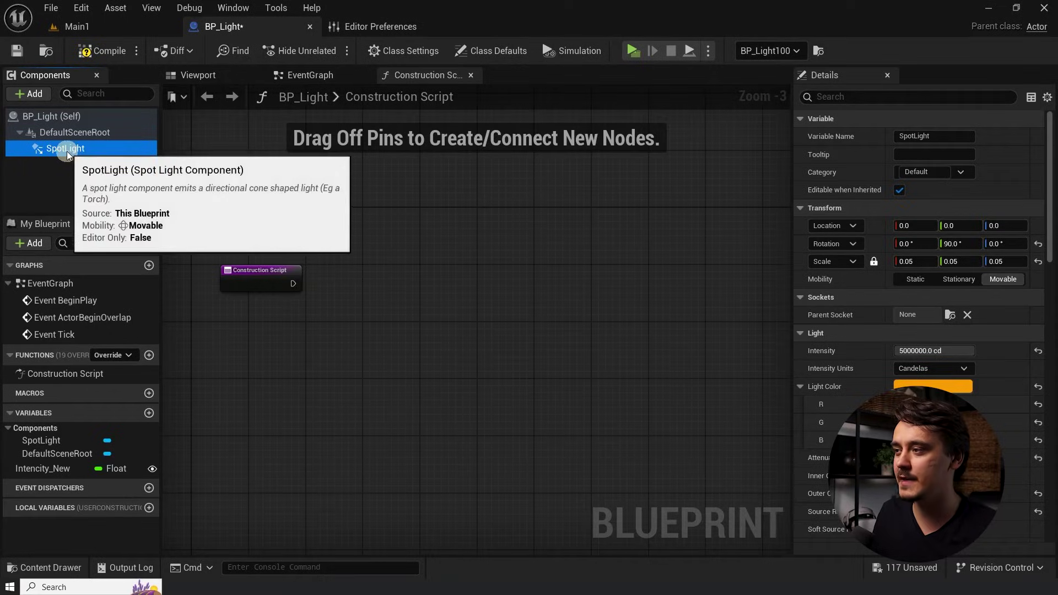
{"action": "left_click_drag", "start_coordinate": [65, 147], "coordinate": [294, 262]}
{"action": "left_click_drag", "start_coordinate": [417, 305], "coordinate": [720, 134]}
{"action": "scroll", "coordinate": [442, 342], "scroll_direction": "up", "scroll_amount": 3}
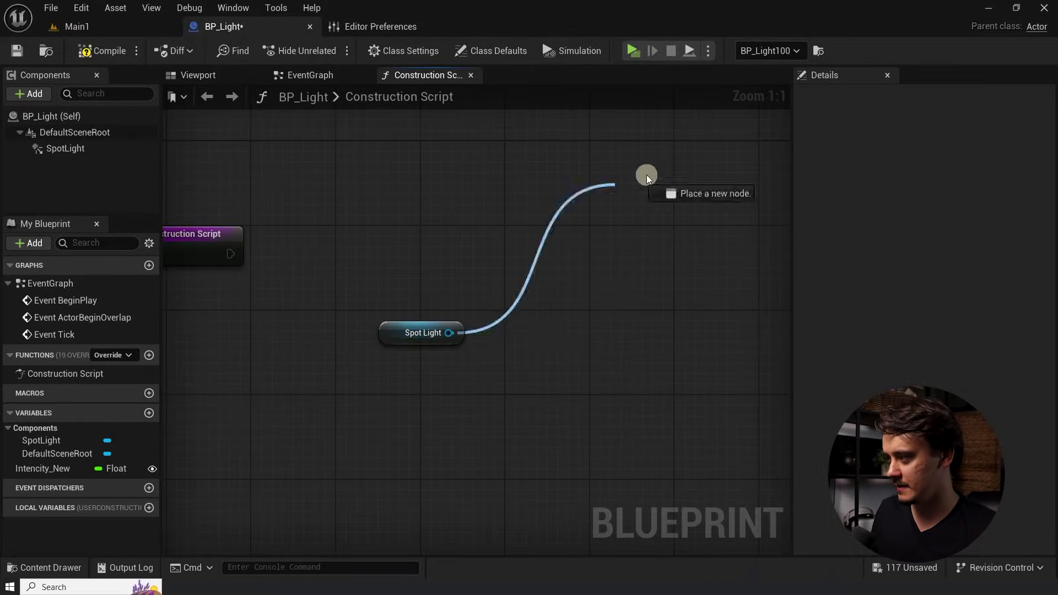
{"action": "left_click_drag", "start_coordinate": [647, 178], "coordinate": [594, 218]}
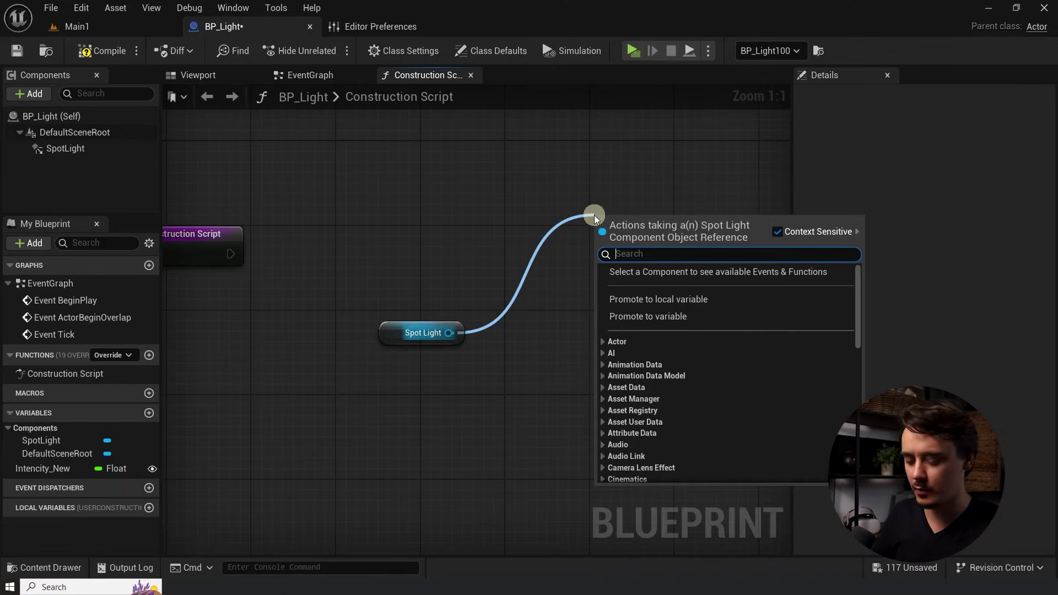
{"action": "type", "text": "set in"}
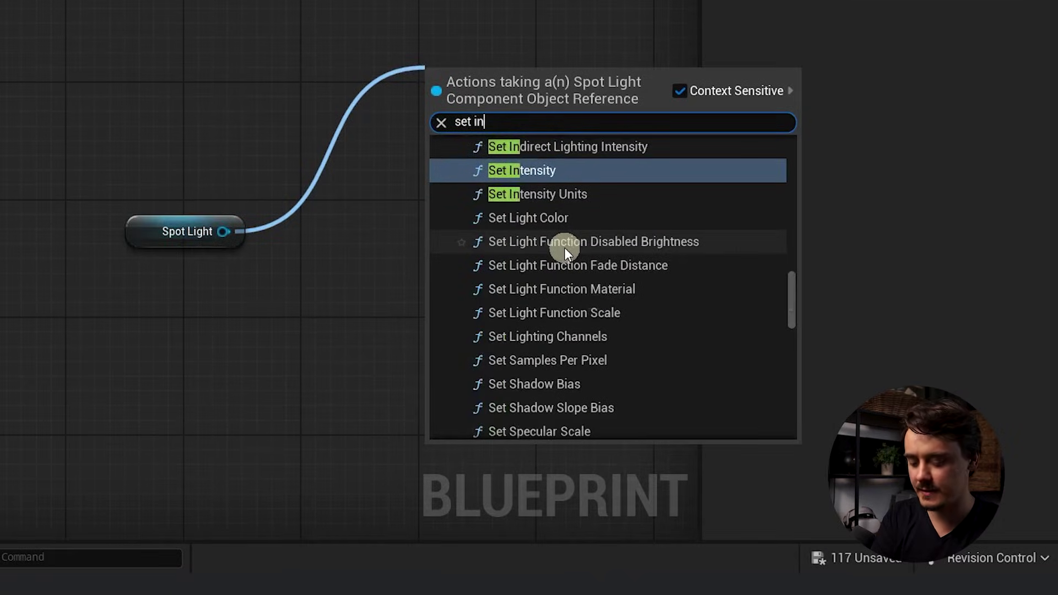
{"action": "left_click", "coordinate": [557, 173]}
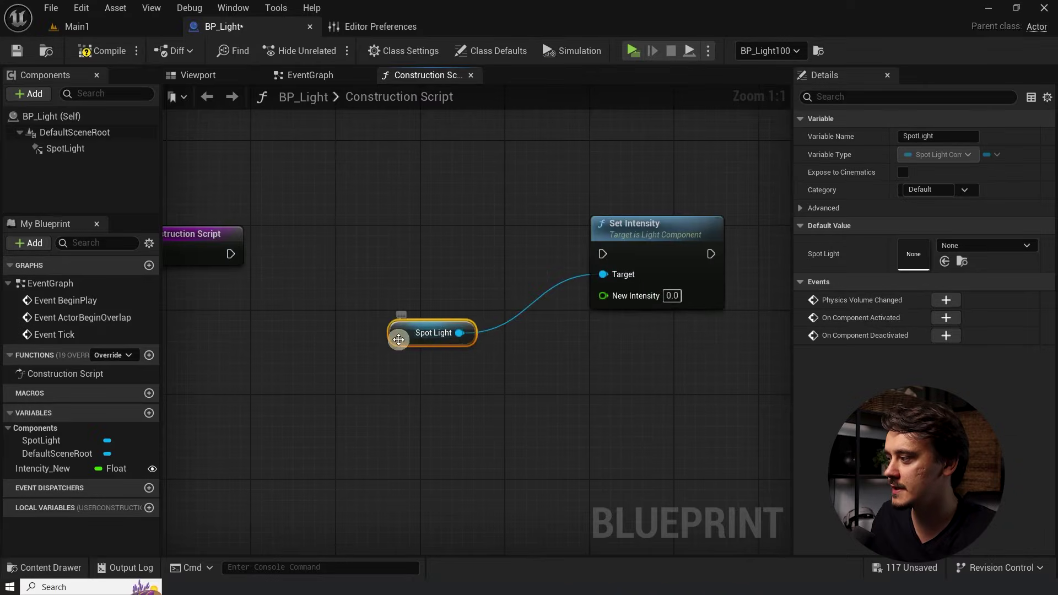
Add a Get Intencity_New node below the Spot Light node and connect it to the New Intensity input of Set Intensity.
{"action": "mouse_move", "coordinate": [398, 339]}
{"action": "left_mouse_down"}
{"action": "mouse_move", "coordinate": [367, 306]}
{"action": "mouse_move", "coordinate": [389, 329]}
{"action": "left_mouse_up"}
{"action": "left_click", "coordinate": [44, 468]}
{"action": "left_click_drag", "start_coordinate": [44, 468], "coordinate": [398, 379]}
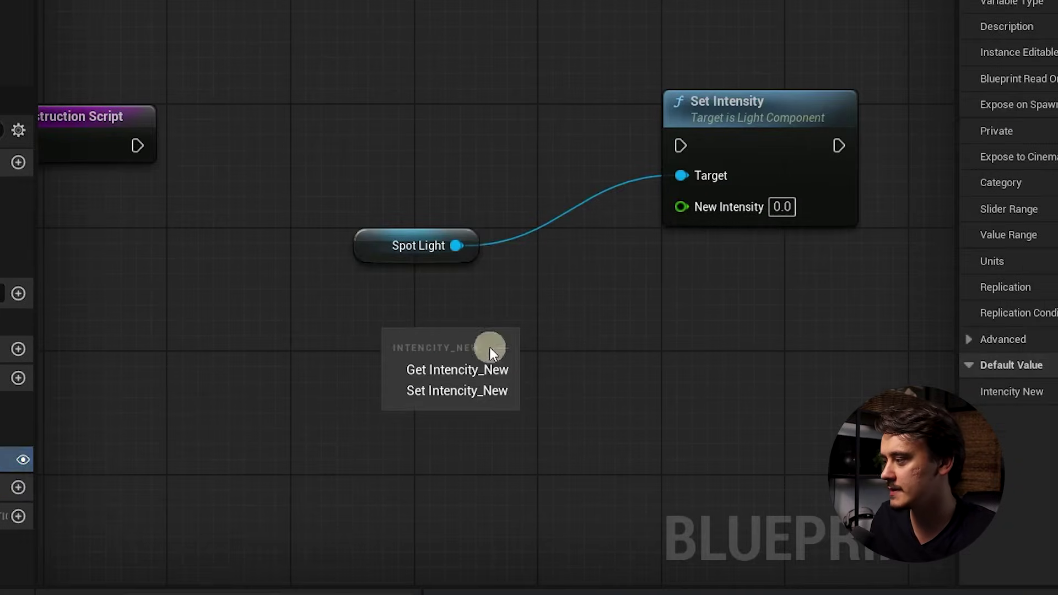
{"action": "left_click", "coordinate": [482, 369]}
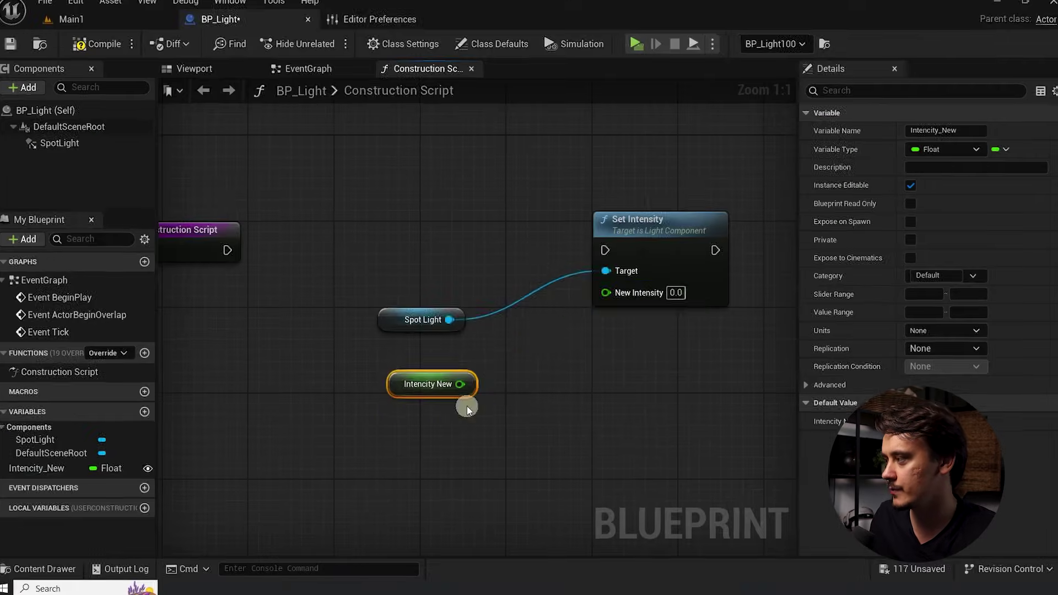
{"action": "left_click_drag", "start_coordinate": [459, 385], "coordinate": [606, 296]}
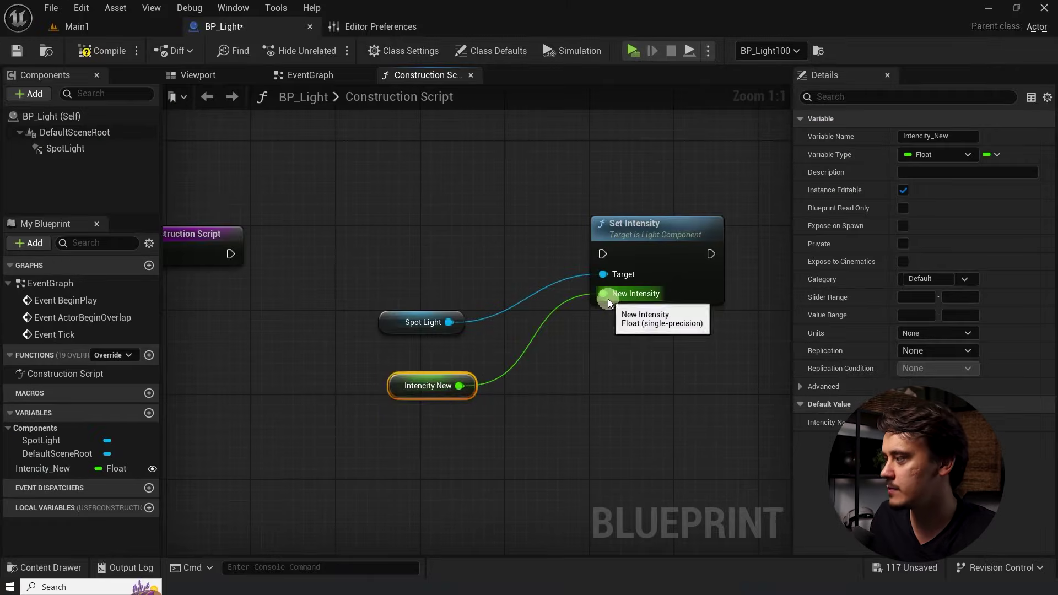
Connect the Construction Script's execution output to Set Intensity, tidy the node placement, and compile the blueprint.
{"action": "left_click_drag", "start_coordinate": [199, 244], "coordinate": [314, 199]}
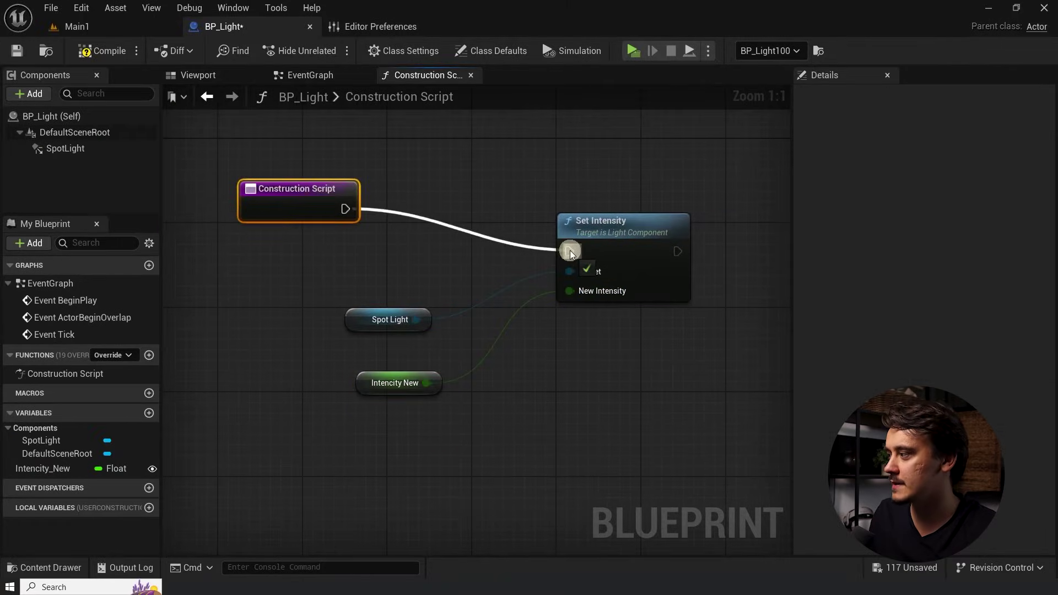
{"action": "left_click_drag", "start_coordinate": [570, 253], "coordinate": [570, 252]}
{"action": "left_click_drag", "start_coordinate": [284, 205], "coordinate": [325, 238]}
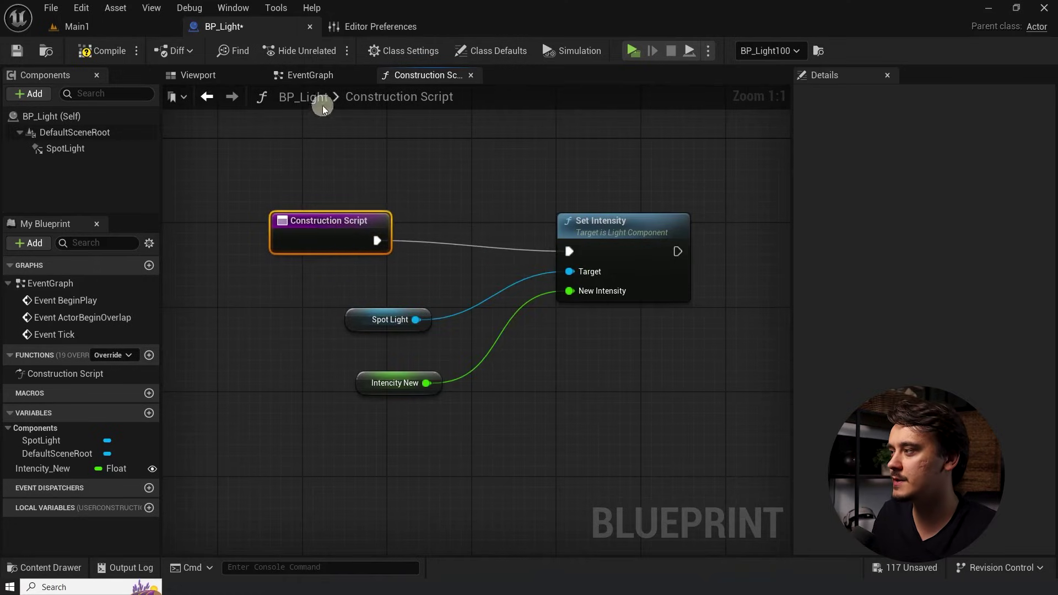
{"action": "left_click", "coordinate": [310, 76]}
{"action": "left_click", "coordinate": [415, 77]}
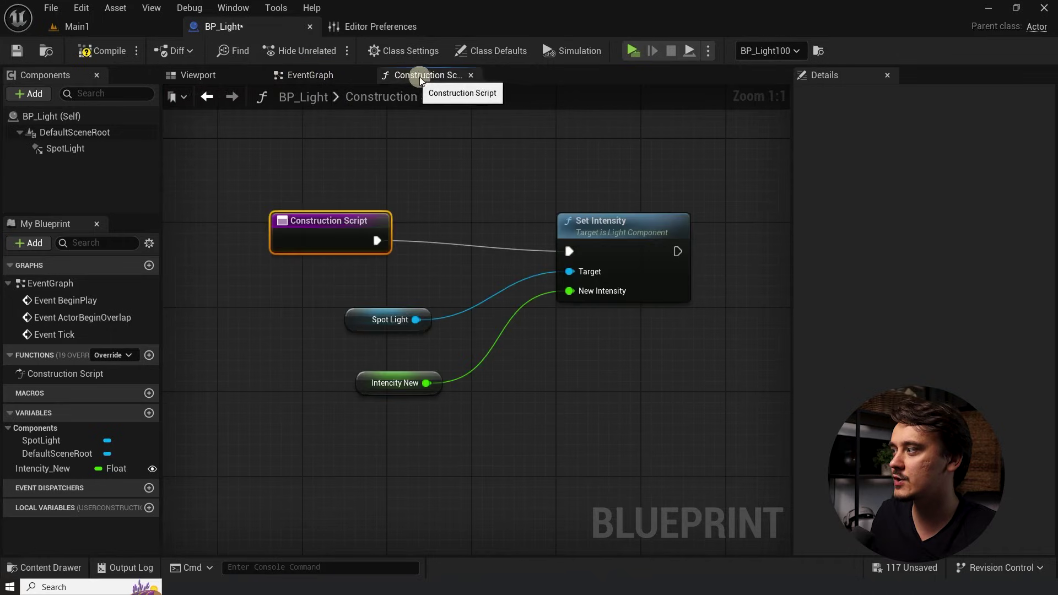
{"action": "scroll", "coordinate": [328, 242], "scroll_direction": "down", "scroll_amount": 2}
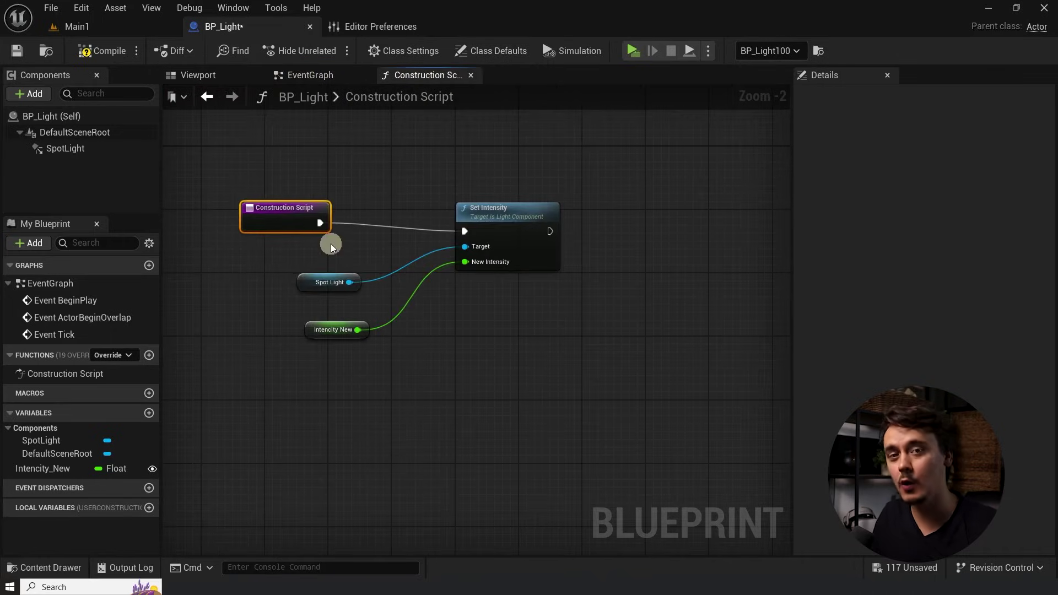
{"action": "left_click", "coordinate": [106, 52]}
In the Main1 level, select the instances from BP_Light to BP_Light55 and set their Intencity New to 50000000.
{"action": "left_click", "coordinate": [109, 27]}
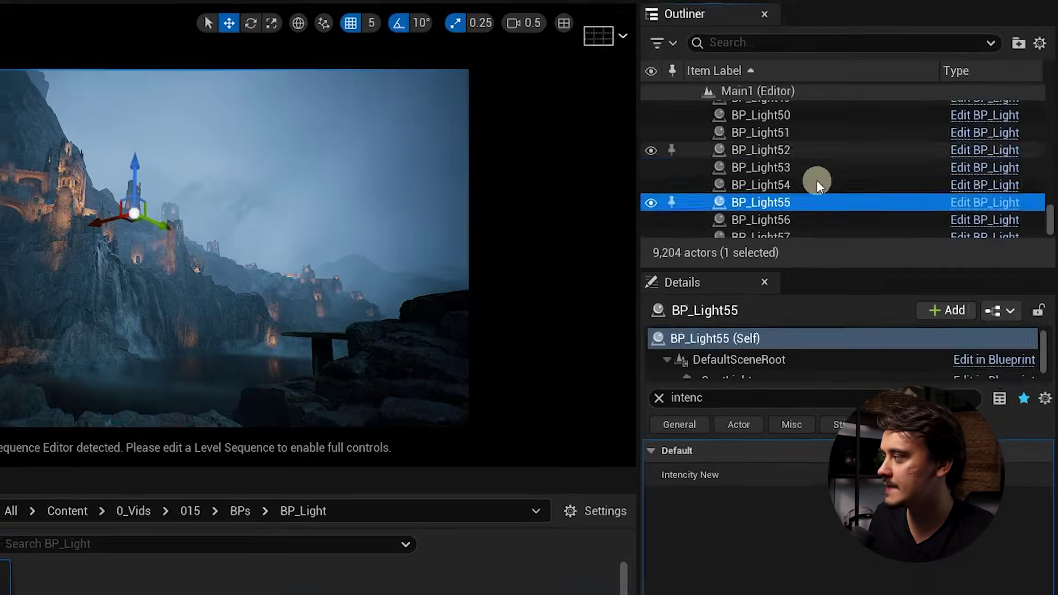
{"action": "scroll", "coordinate": [872, 208], "scroll_direction": "up", "scroll_amount": 15}
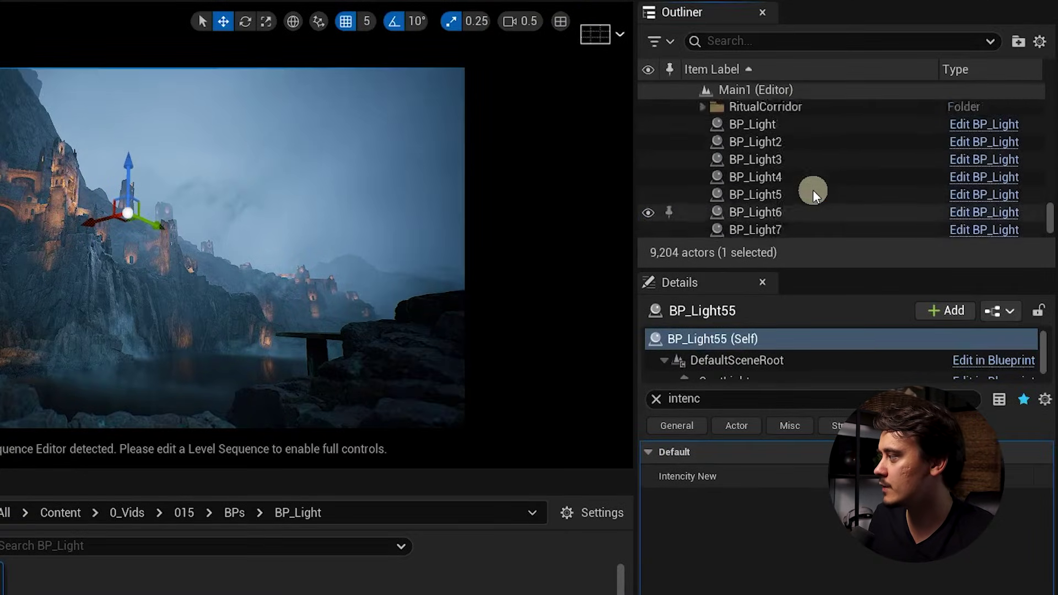
{"action": "scroll", "coordinate": [812, 190], "scroll_direction": "up", "scroll_amount": 3}
{"action": "left_click", "coordinate": [795, 218], "text": "shift"}
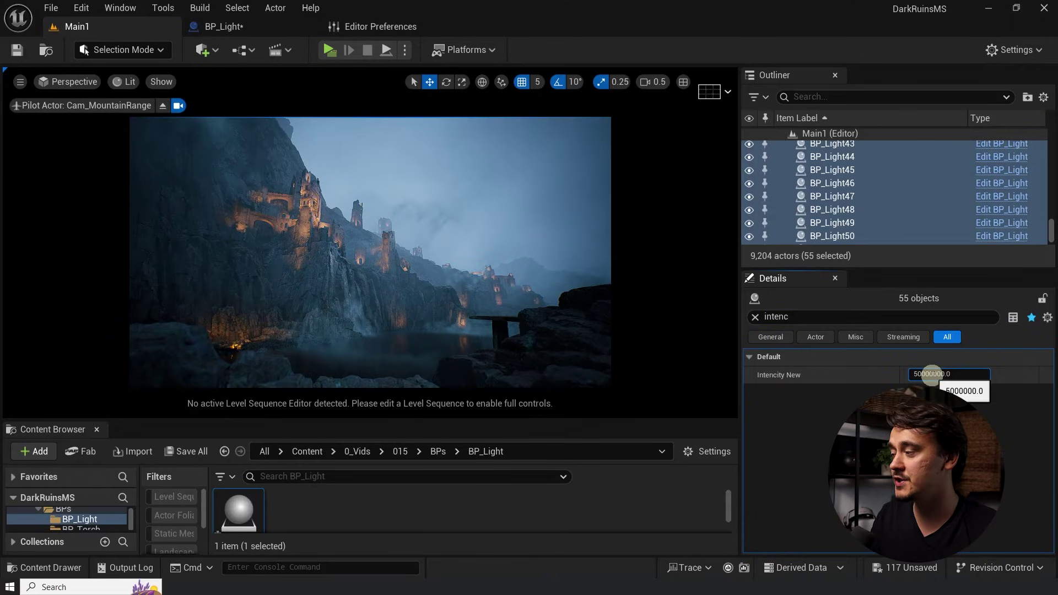
{"action": "key", "text": "Return"}
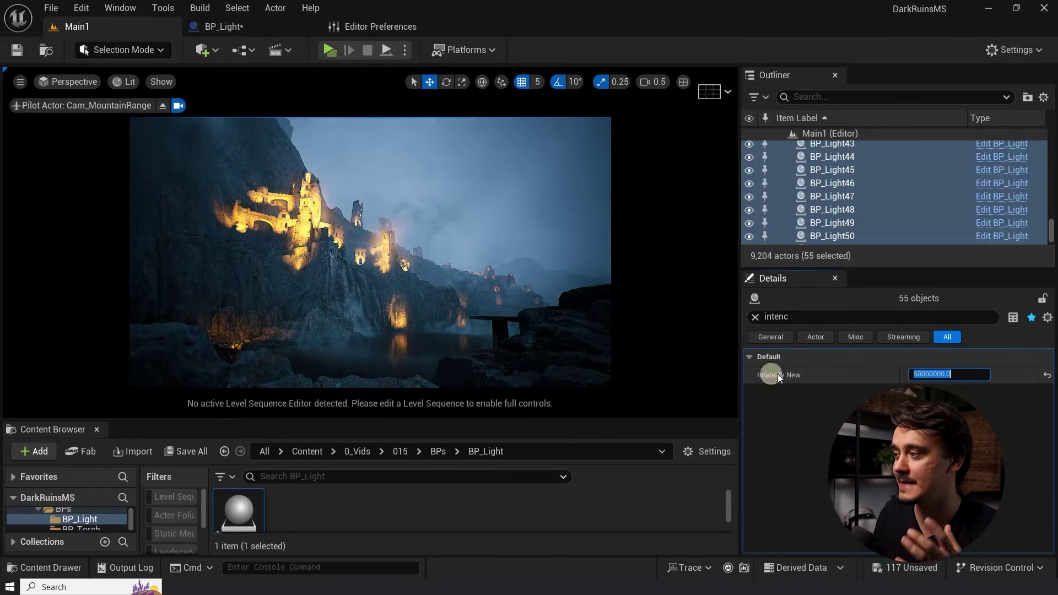
Put the selected BP_Light instances into a new Outliner folder and toggle the folder's visibility off and on.
{"action": "left_click_drag", "start_coordinate": [858, 269], "coordinate": [858, 429]}
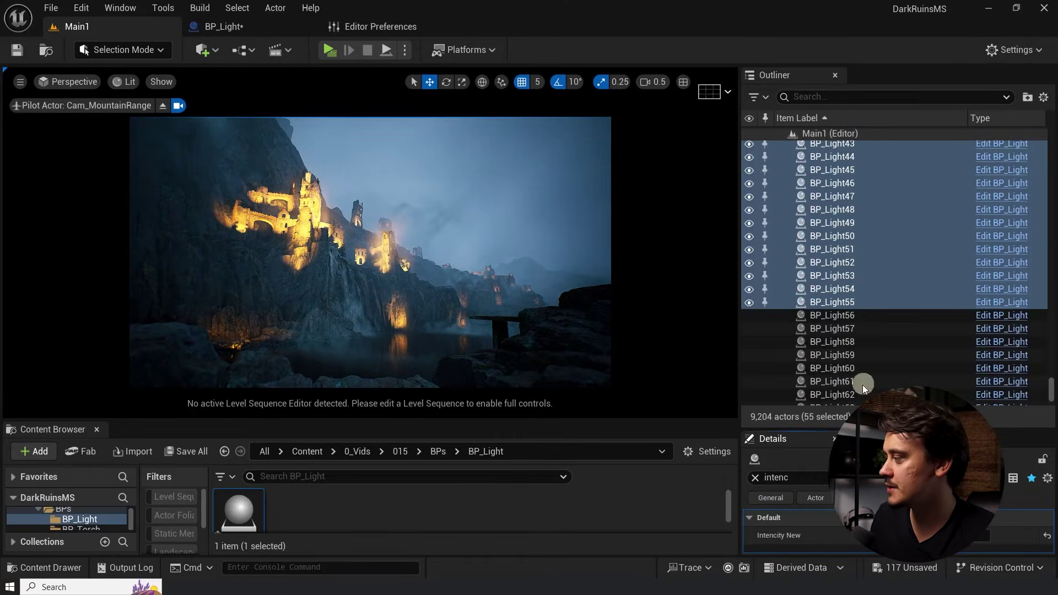
{"action": "scroll", "coordinate": [942, 241], "scroll_direction": "up", "scroll_amount": 2}
{"action": "left_click", "coordinate": [1026, 99]}
{"action": "left_click", "coordinate": [790, 306]}
{"action": "left_click", "coordinate": [749, 307]}
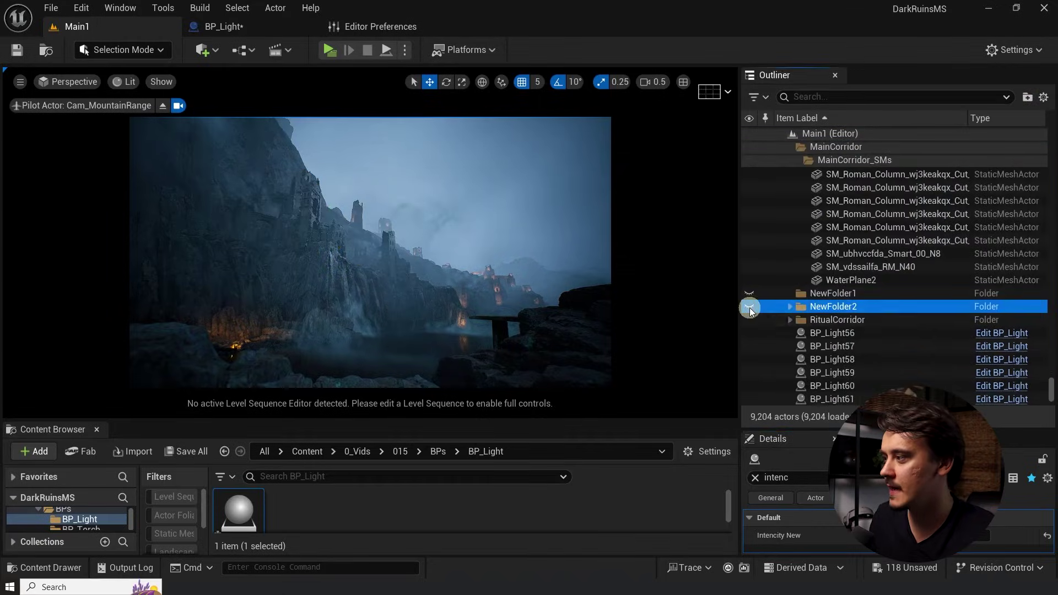
{"action": "left_click", "coordinate": [749, 308]}
{"action": "left_click", "coordinate": [749, 307]}
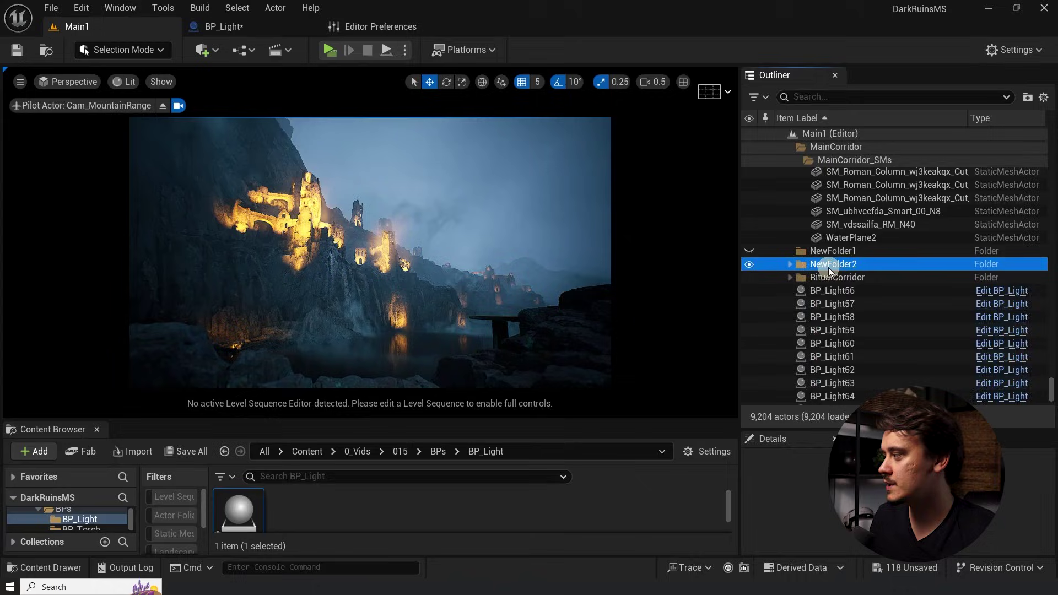
Select the immediate children of NewFolder2.
{"action": "right_click", "coordinate": [838, 267]}
{"action": "mouse_move", "coordinate": [868, 336]}
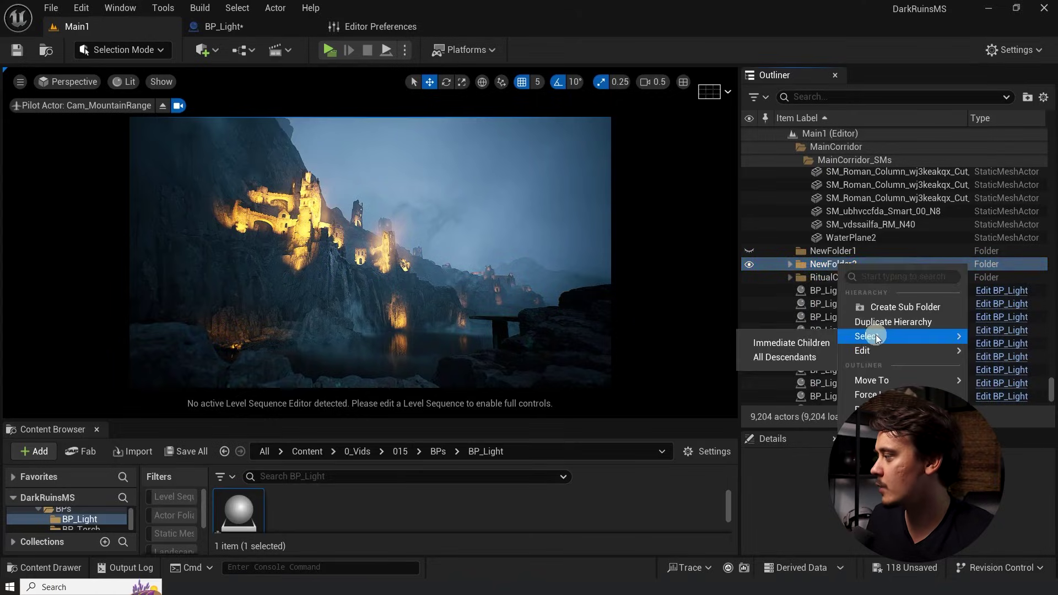
{"action": "left_click", "coordinate": [809, 339]}
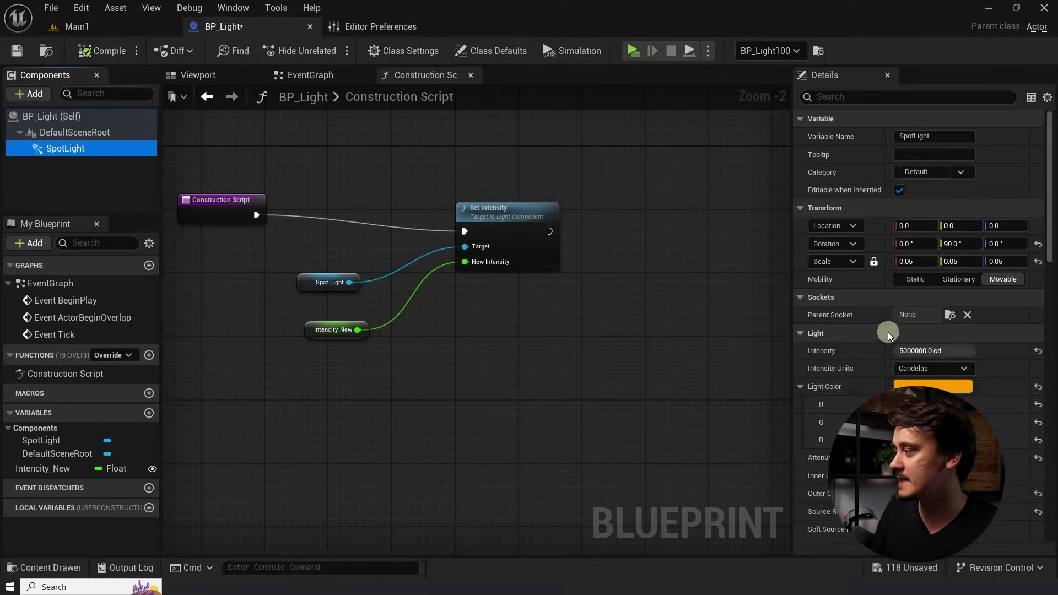
Add a Set Light Color node from the Spot Light reference in the Construction Script and place it below and beyond Set Intensity.
{"action": "scroll", "coordinate": [888, 336], "scroll_direction": "down", "scroll_amount": 3}
{"action": "scroll", "coordinate": [849, 202], "scroll_direction": "down", "scroll_amount": 8}
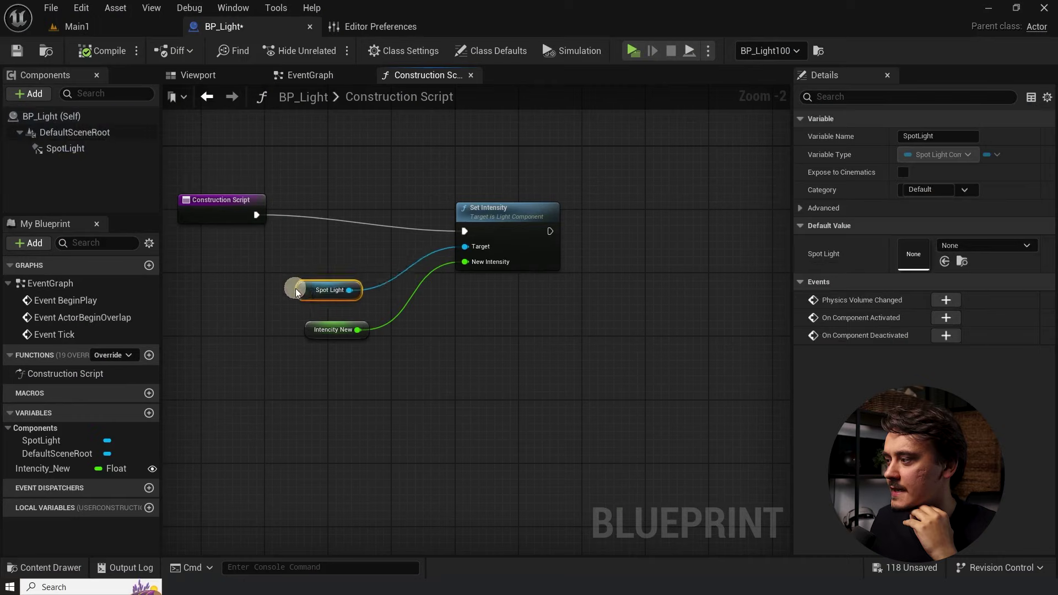
{"action": "left_click_drag", "start_coordinate": [350, 408], "coordinate": [484, 407]}
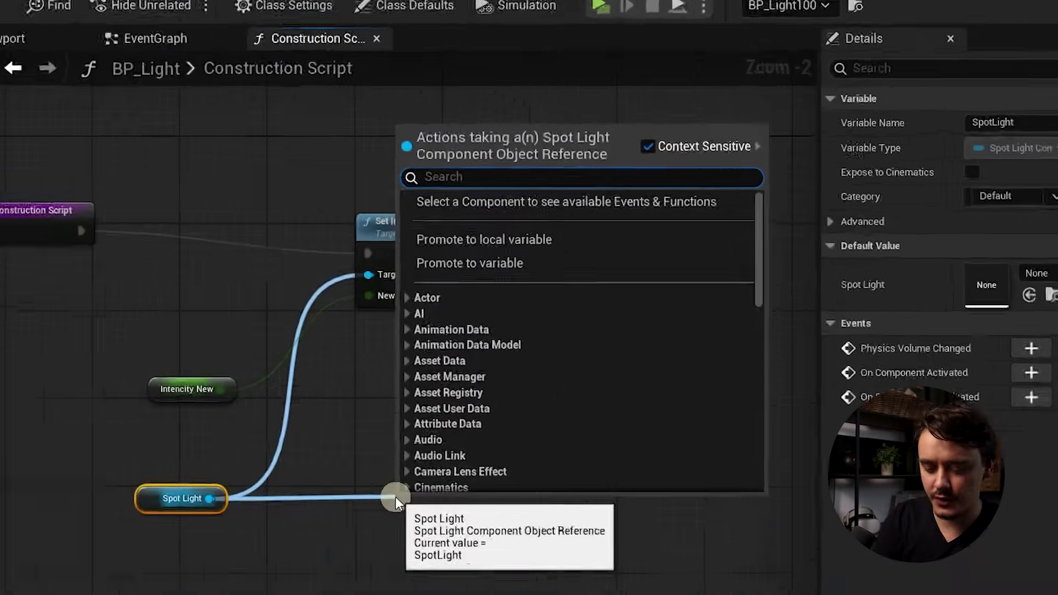
{"action": "type", "text": "set light "}
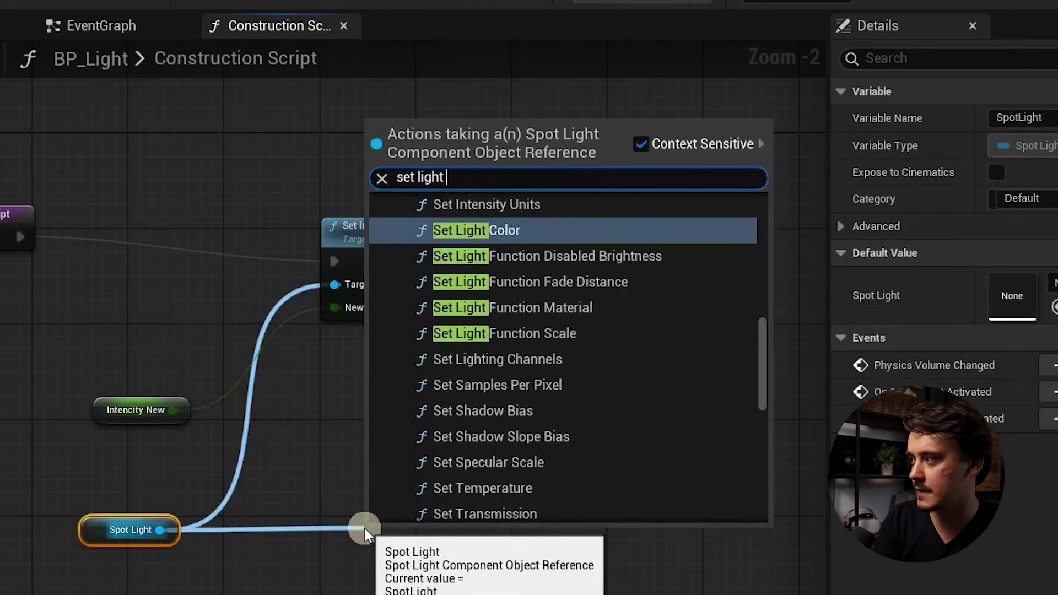
{"action": "type", "text": "col"}
{"action": "key", "text": "Return"}
{"action": "left_click_drag", "start_coordinate": [365, 527], "coordinate": [549, 325]}
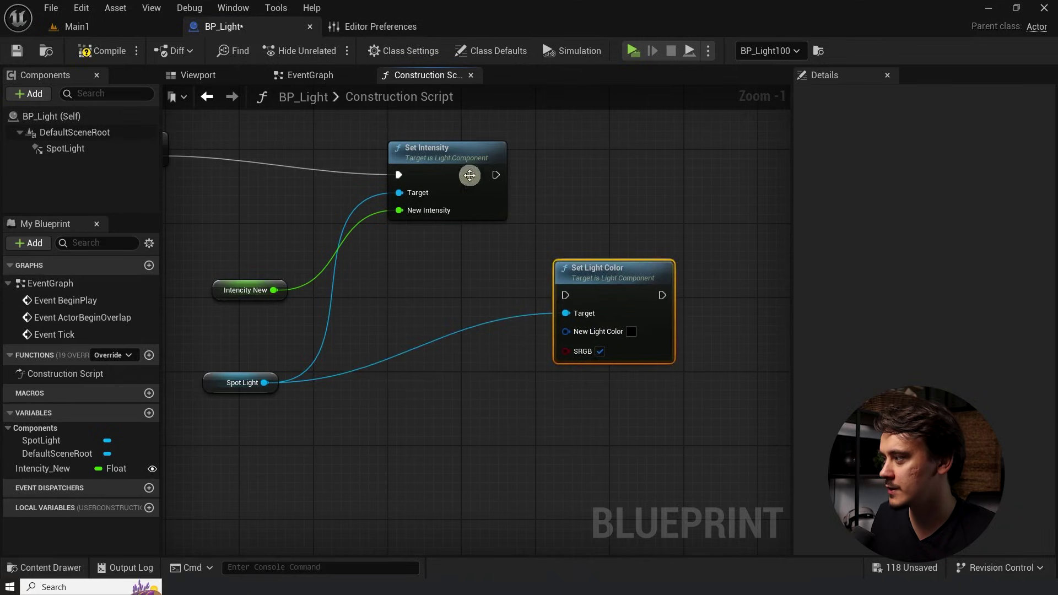
{"action": "left_click", "coordinate": [470, 175]}
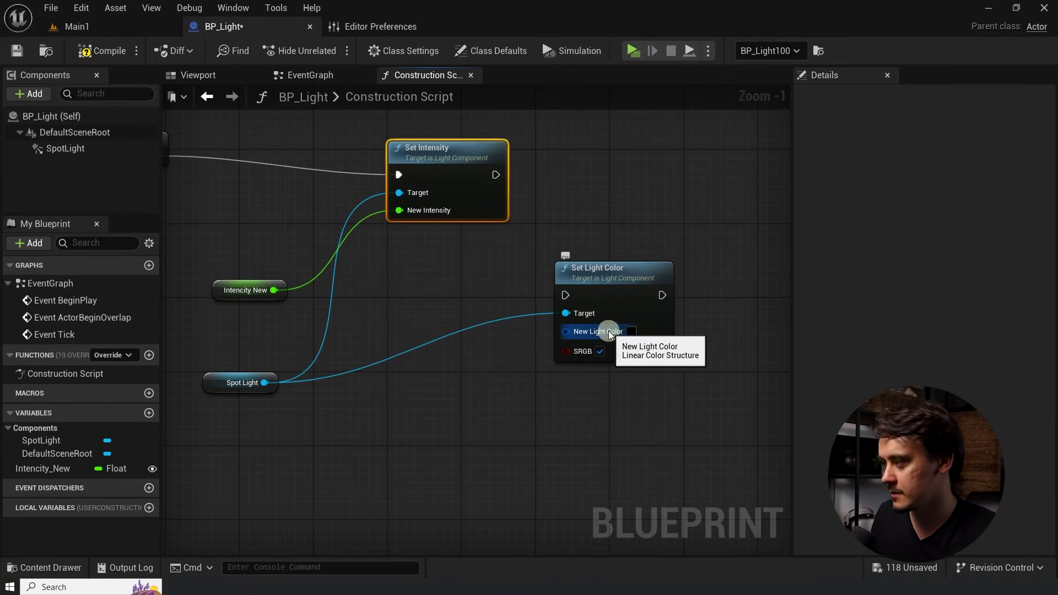
Promote the New Light Color input of Set Light Color to a variable, keeping its name, and compile the blueprint.
{"action": "right_click", "coordinate": [570, 332]}
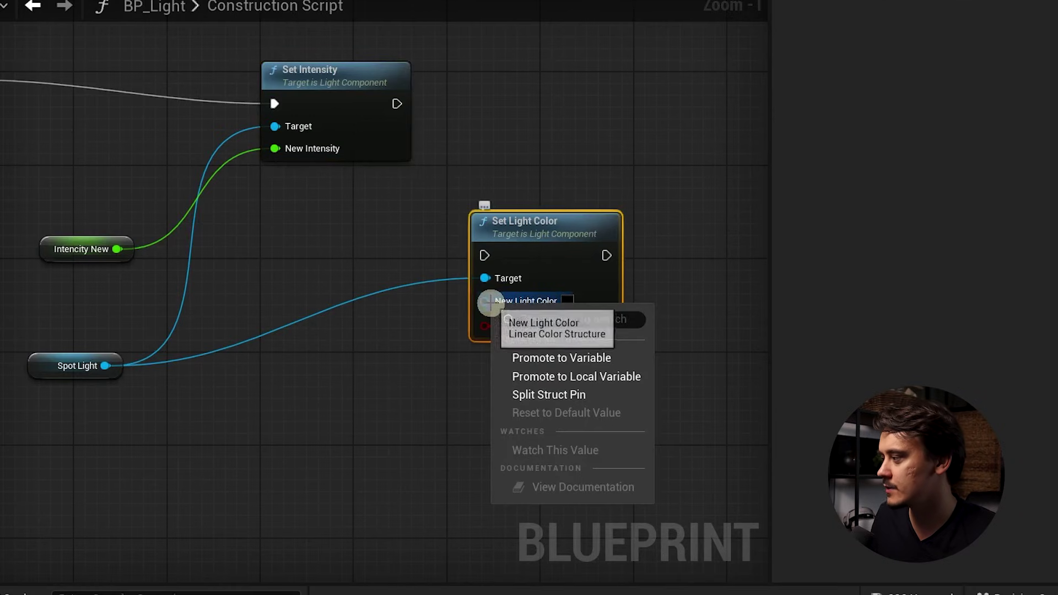
{"action": "left_click", "coordinate": [518, 363]}
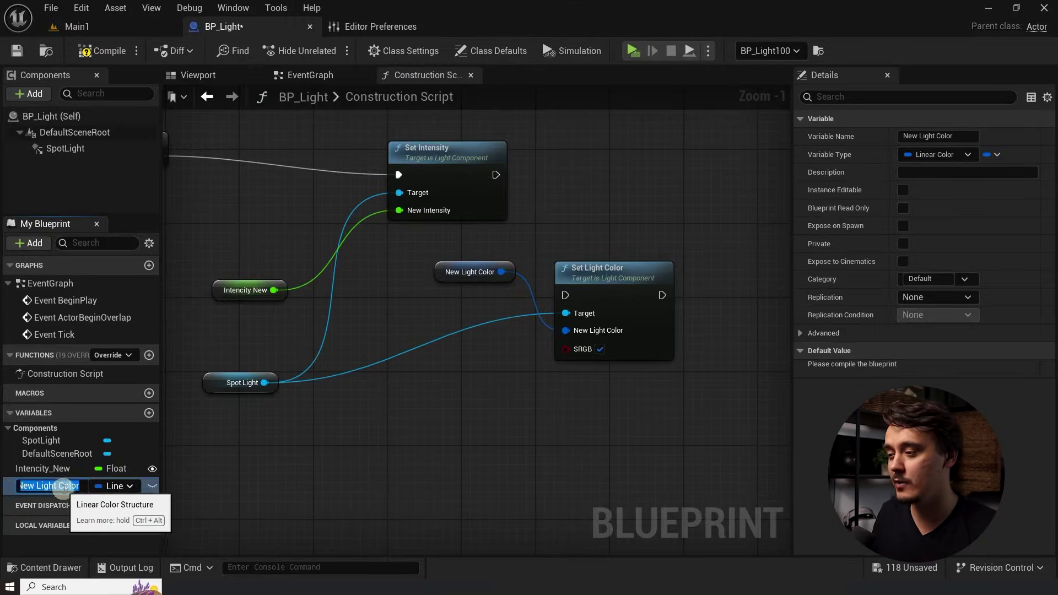
{"action": "left_click", "coordinate": [119, 486]}
{"action": "left_click", "coordinate": [68, 490]}
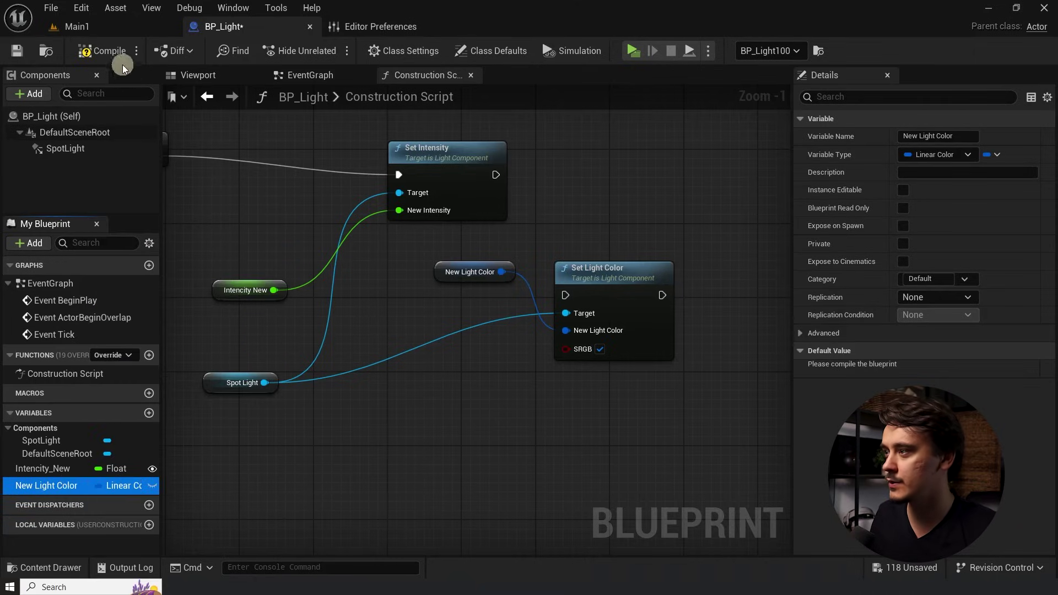
{"action": "left_click", "coordinate": [110, 55]}
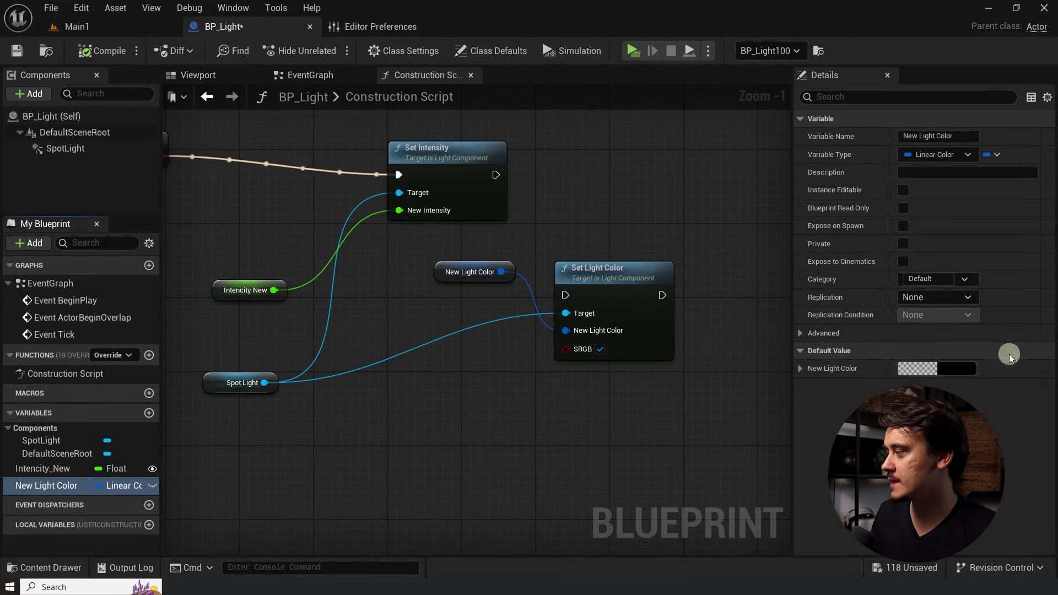
Copy SpotLight's Hex sRGB colour FE9C00FF into the New Light Color variable's default value and make the variable public.
{"action": "left_click", "coordinate": [88, 148]}
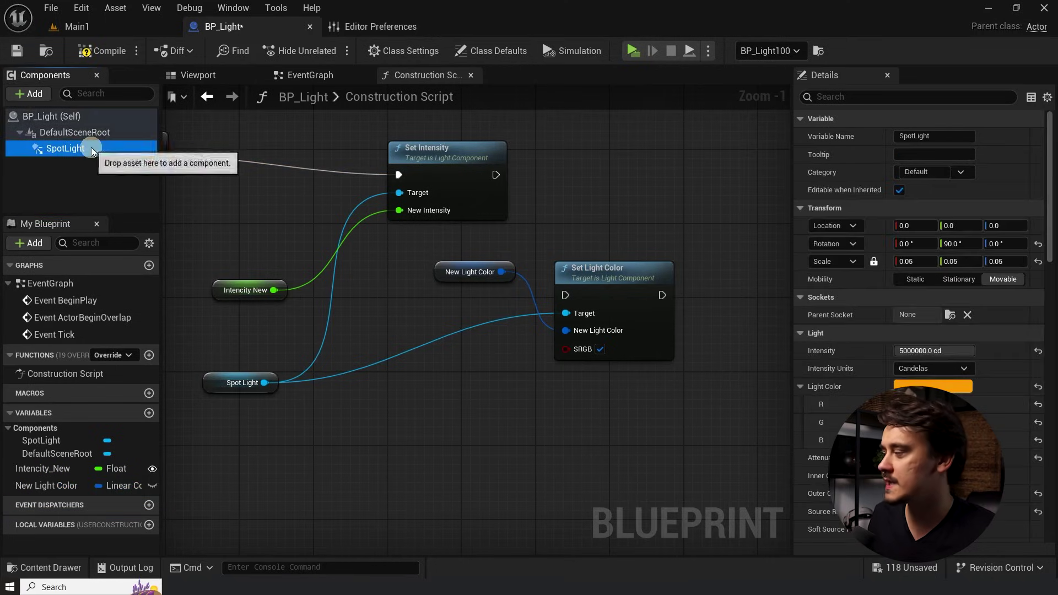
{"action": "left_click", "coordinate": [936, 386]}
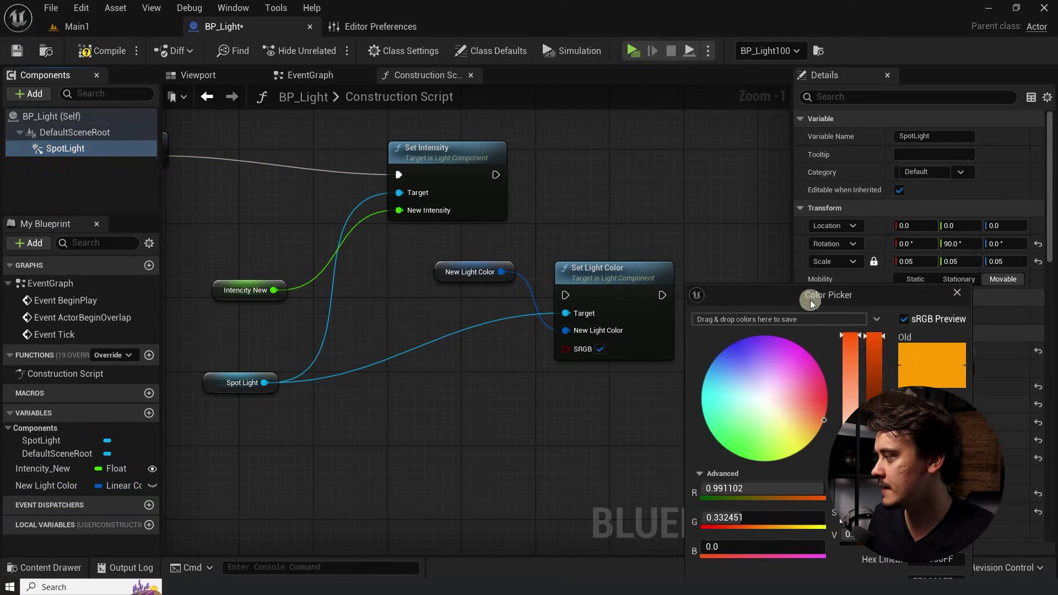
{"action": "left_click_drag", "start_coordinate": [810, 303], "coordinate": [427, 113]}
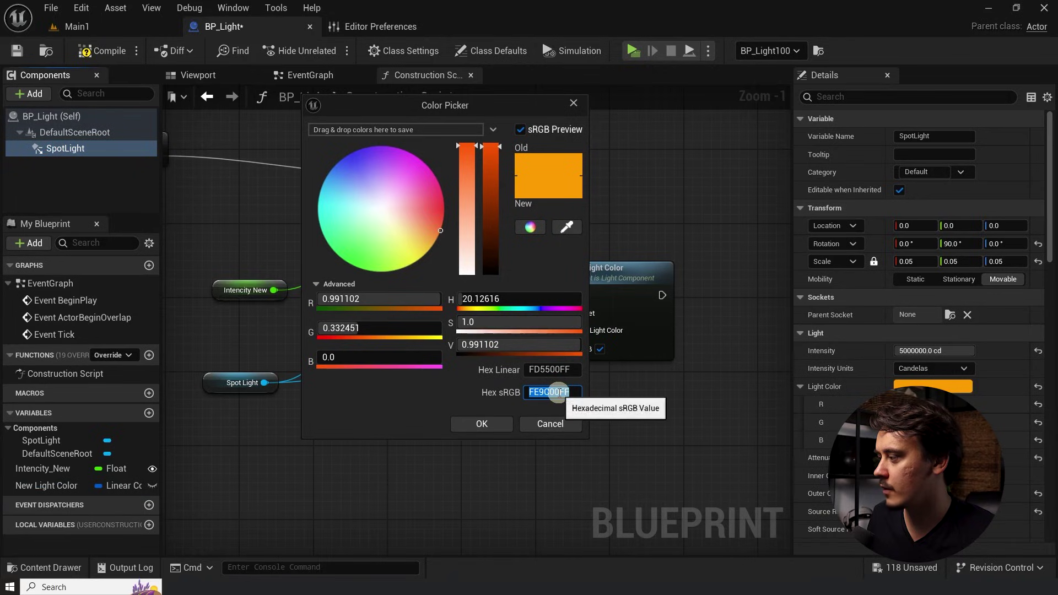
{"action": "left_click", "coordinate": [549, 424]}
{"action": "left_click", "coordinate": [46, 485]}
{"action": "left_click", "coordinate": [947, 368]}
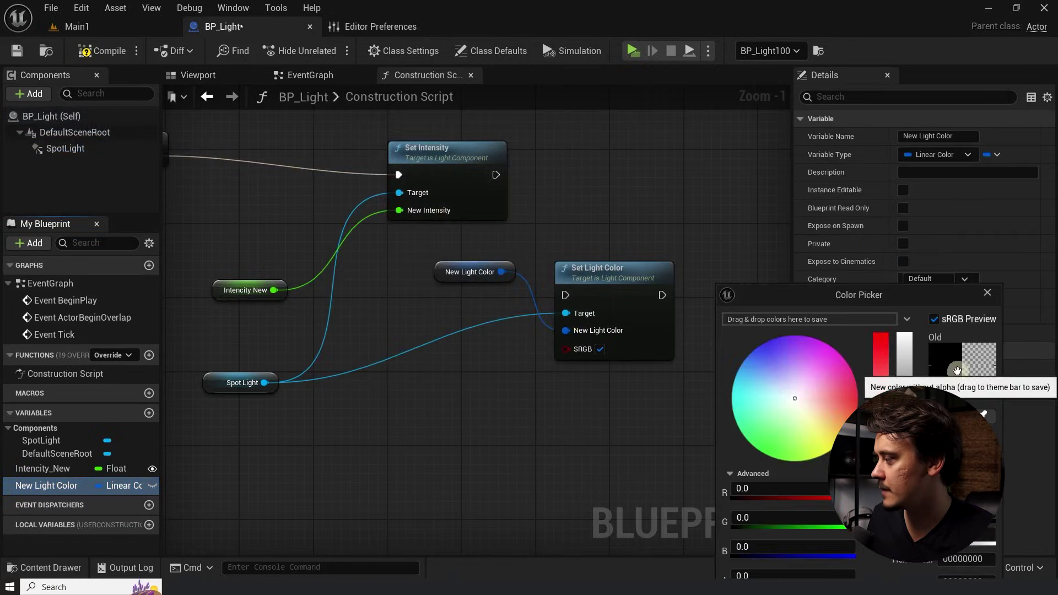
{"action": "left_click_drag", "start_coordinate": [845, 300], "coordinate": [624, 177]}
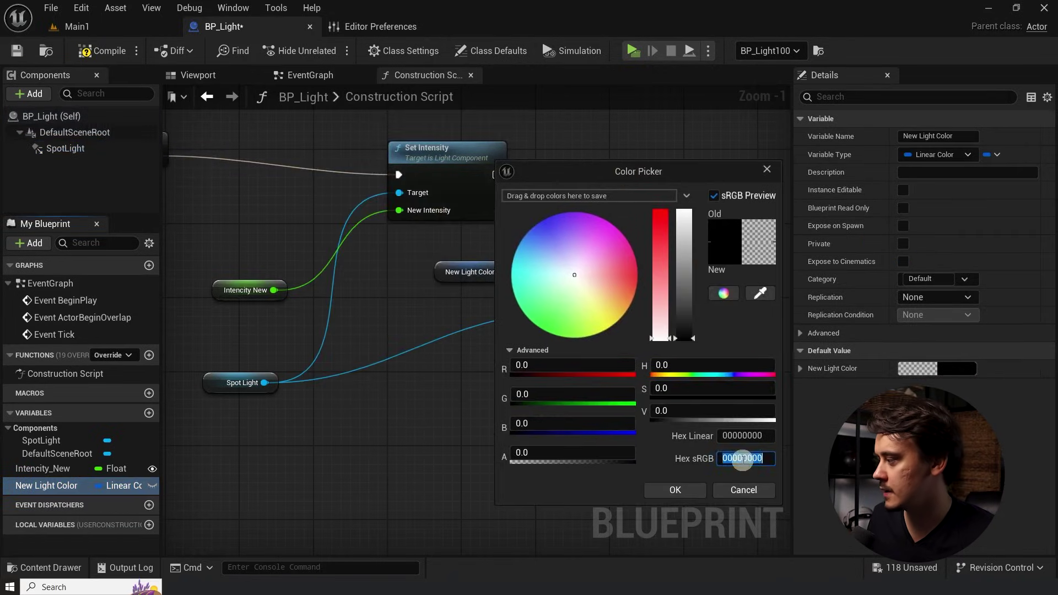
{"action": "left_click", "coordinate": [675, 489]}
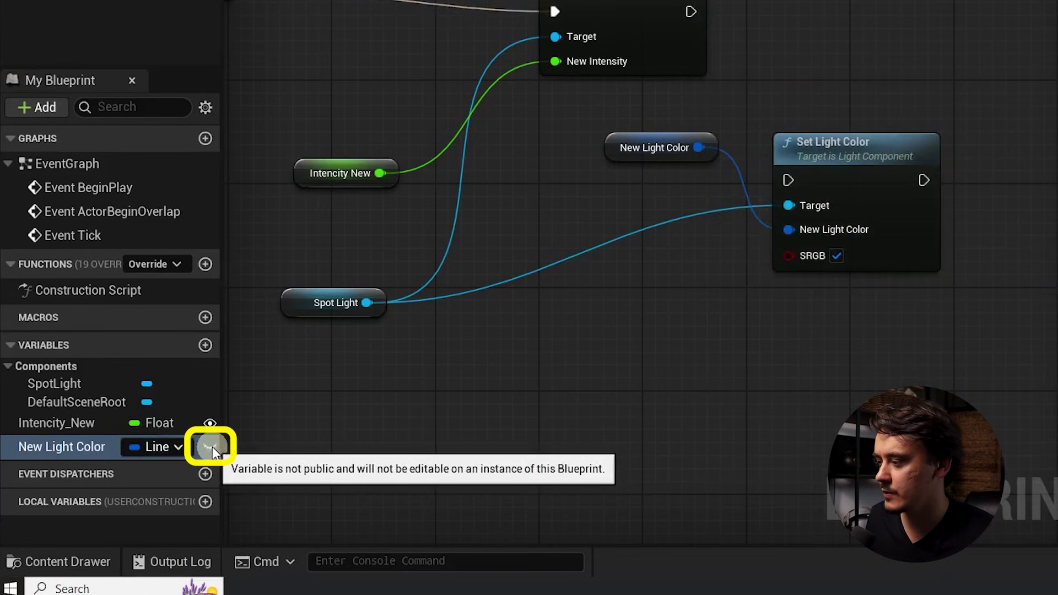
{"action": "left_click", "coordinate": [211, 446]}
Align Set Light Color beside Set Intensity, connect Set Intensity's execution output to it, and compile the blueprint.
{"action": "left_click", "coordinate": [884, 195]}
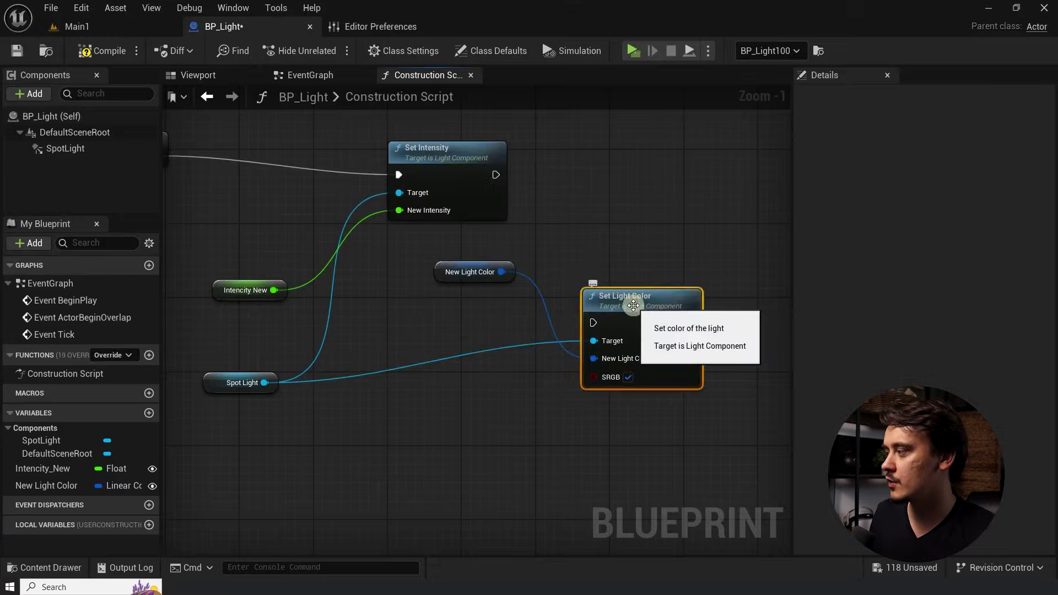
{"action": "left_click_drag", "start_coordinate": [633, 306], "coordinate": [641, 200]}
{"action": "left_click_drag", "start_coordinate": [496, 183], "coordinate": [602, 212]}
{"action": "left_click", "coordinate": [87, 49]}
In the Main1 level, try a blue and then a pale yellow (Hex sRGB FEE39CFF) New Light Color on the selected BP_Light instances.
{"action": "left_click", "coordinate": [126, 32]}
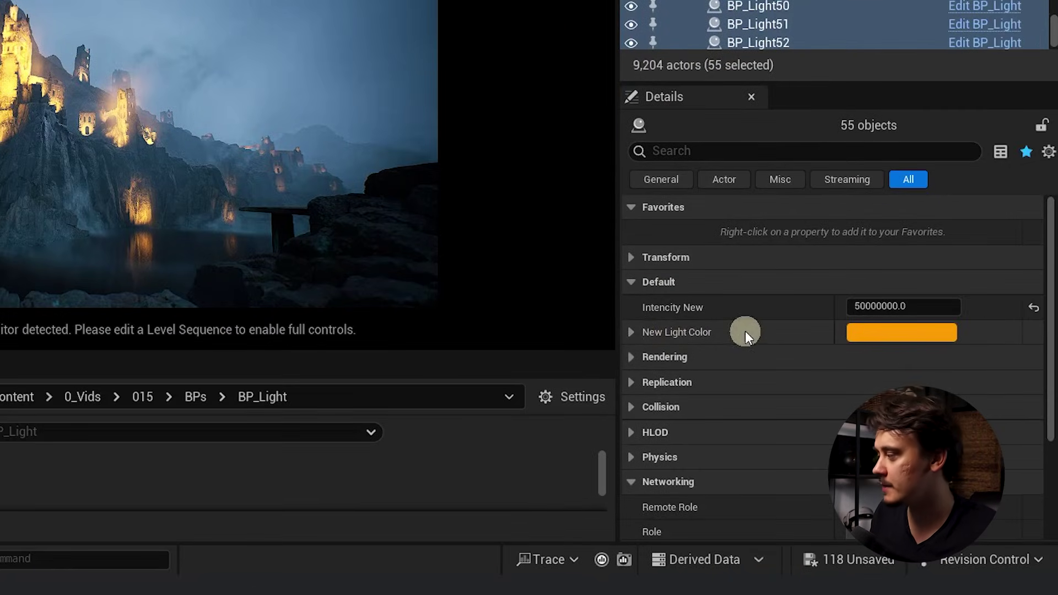
{"action": "left_click", "coordinate": [865, 331]}
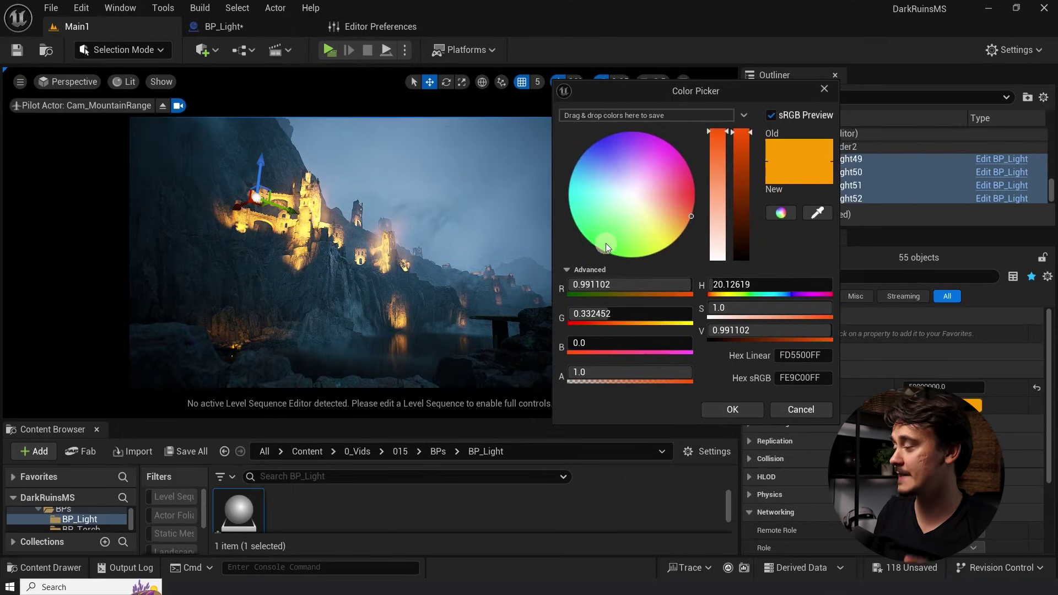
{"action": "left_click", "coordinate": [606, 243]}
{"action": "left_click", "coordinate": [593, 158]}
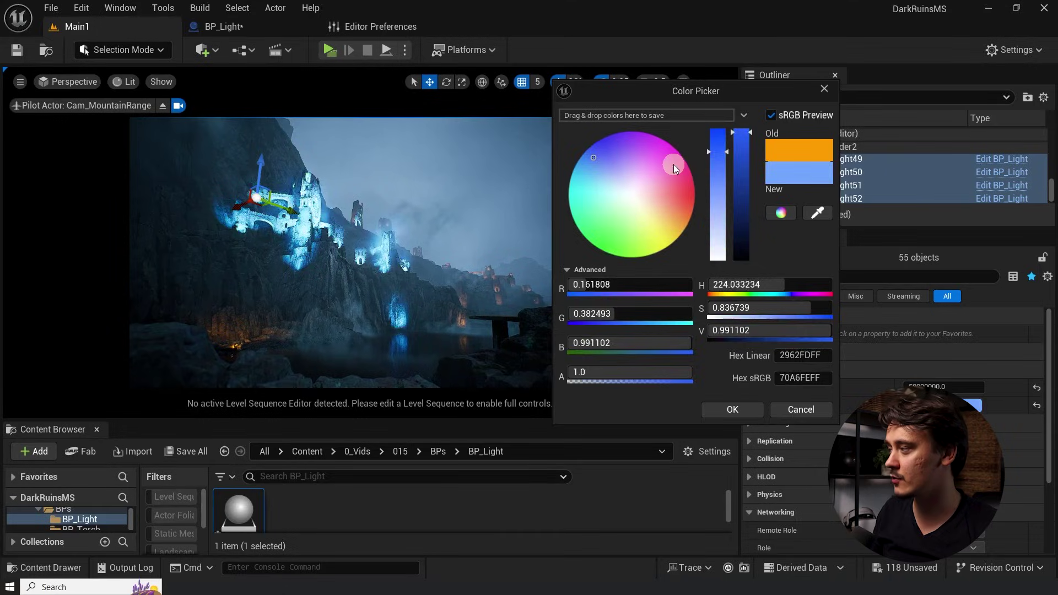
{"action": "left_click", "coordinate": [663, 221]}
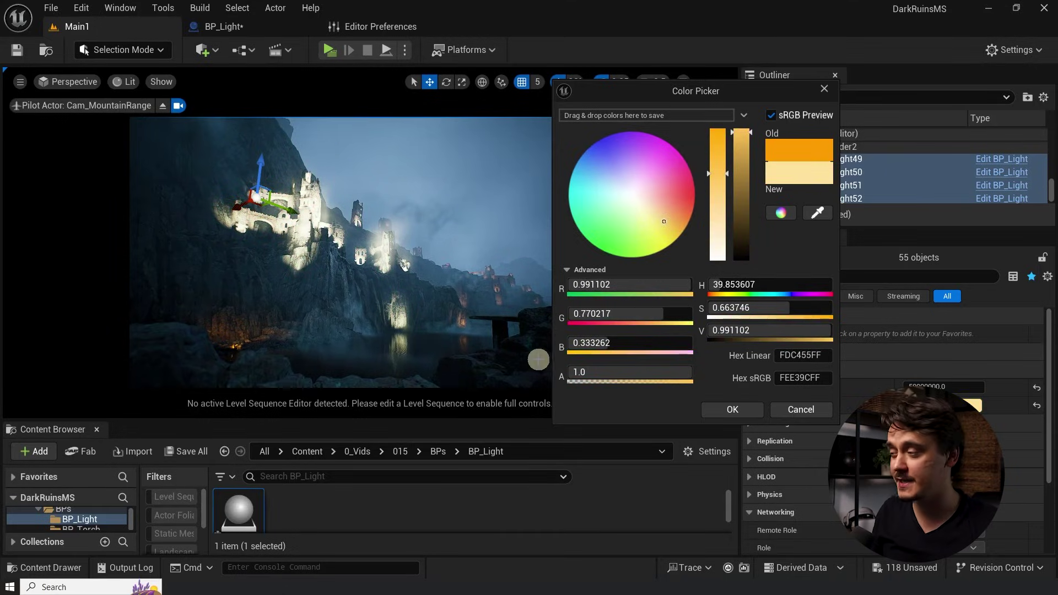